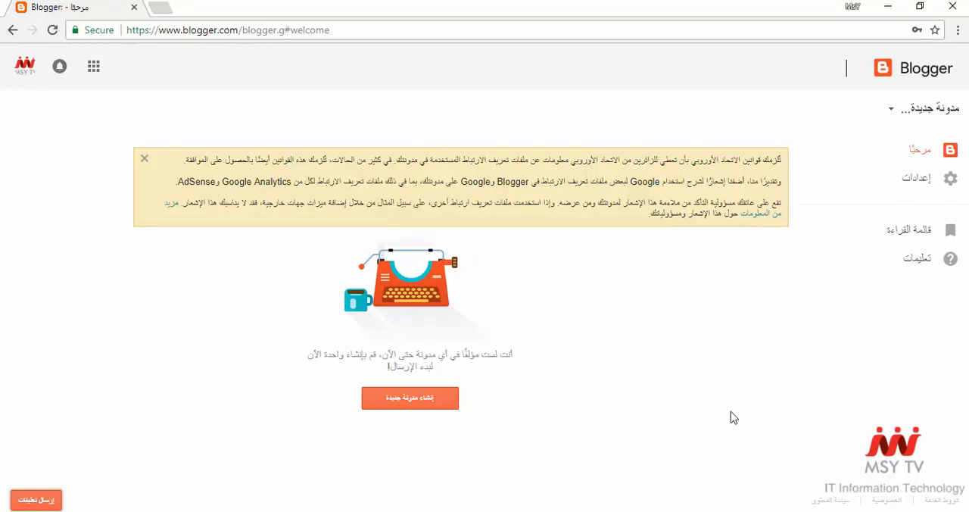
left_click(434, 407)
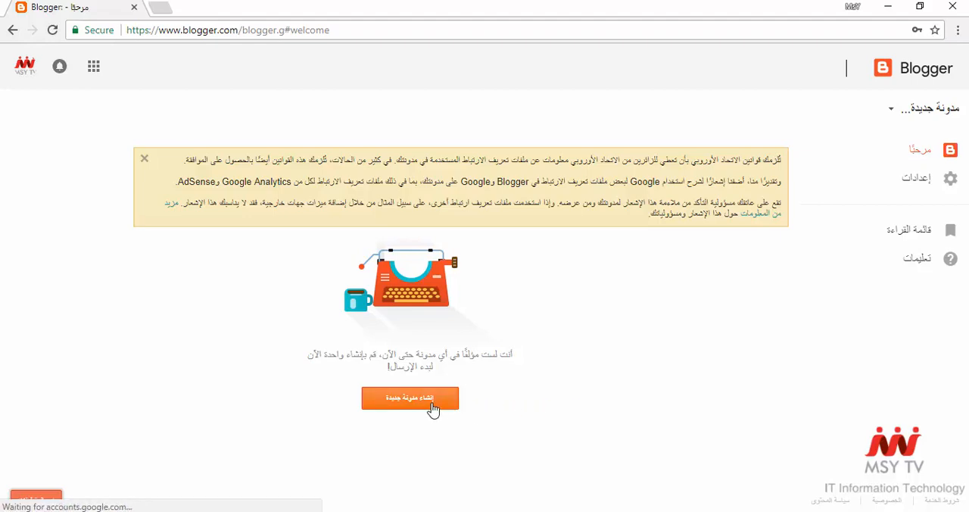
left_click(433, 407)
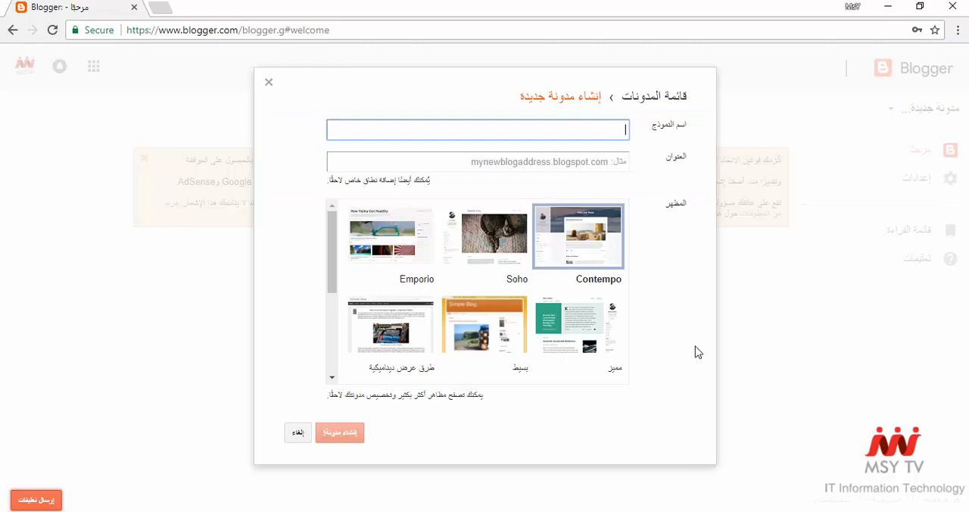
left_click(298, 434)
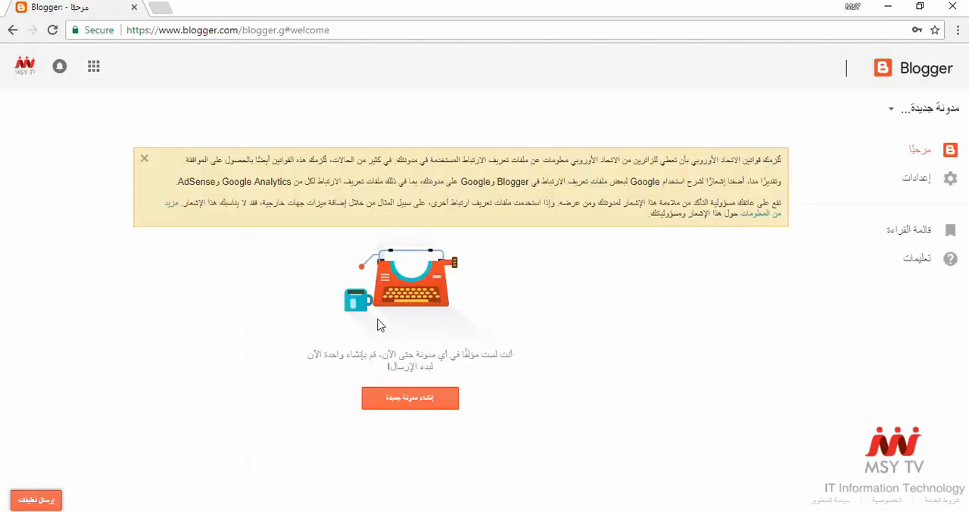
- Change the blogger.com interface language to English (United Kingdom) in the user settings
left_click(930, 180)
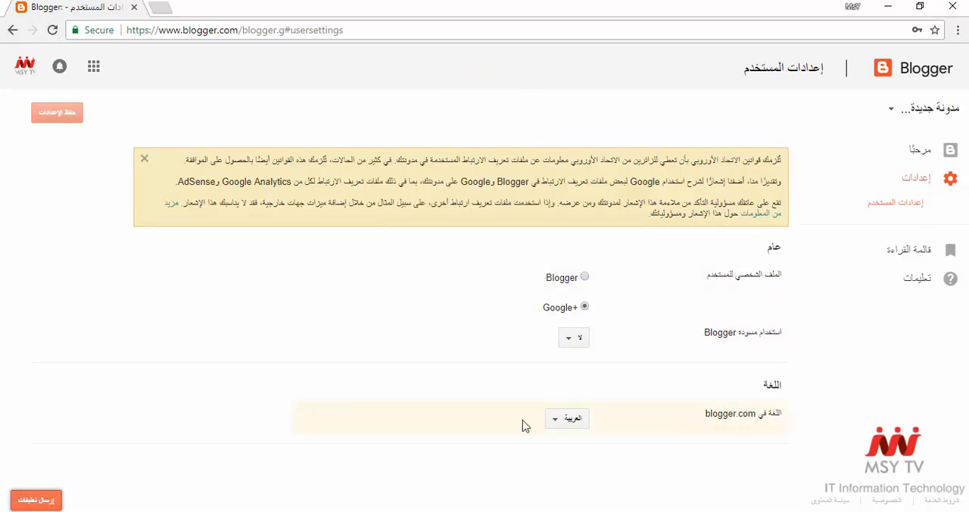
left_click(566, 419)
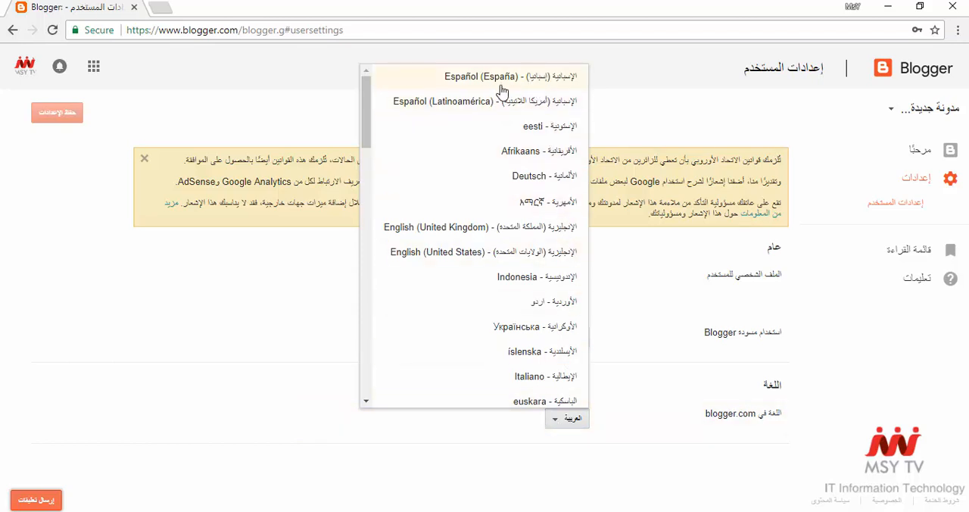
left_click(470, 231)
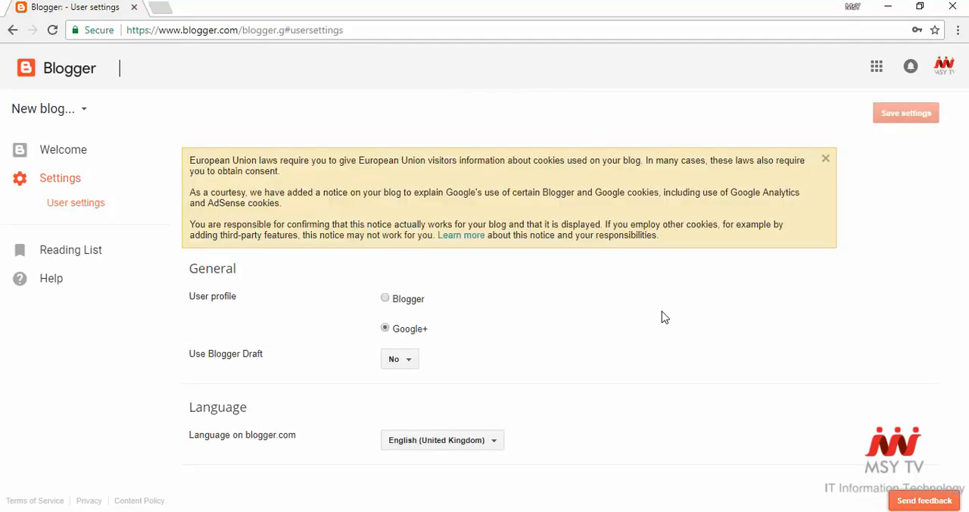
- Start creating a new blog from the Welcome page and title it "Msy Tech News"
left_click(98, 161)
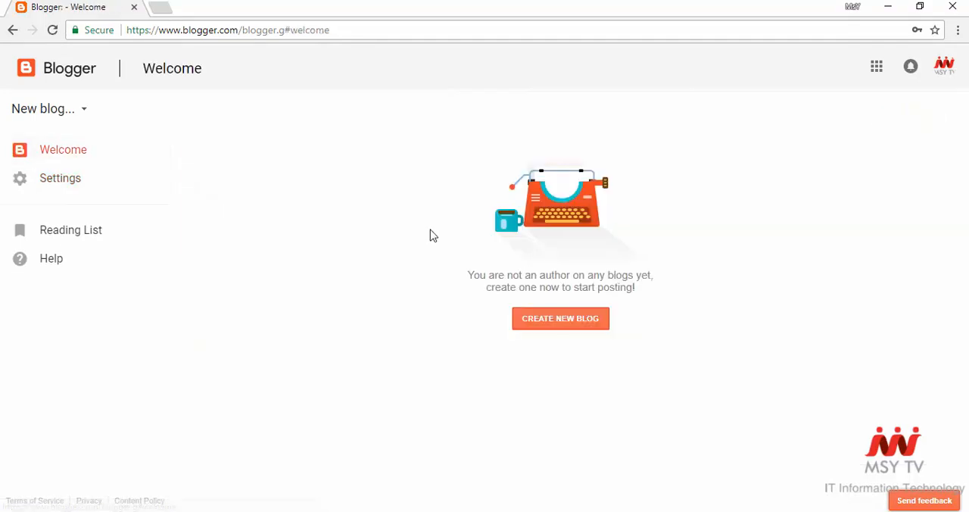
left_click(552, 421)
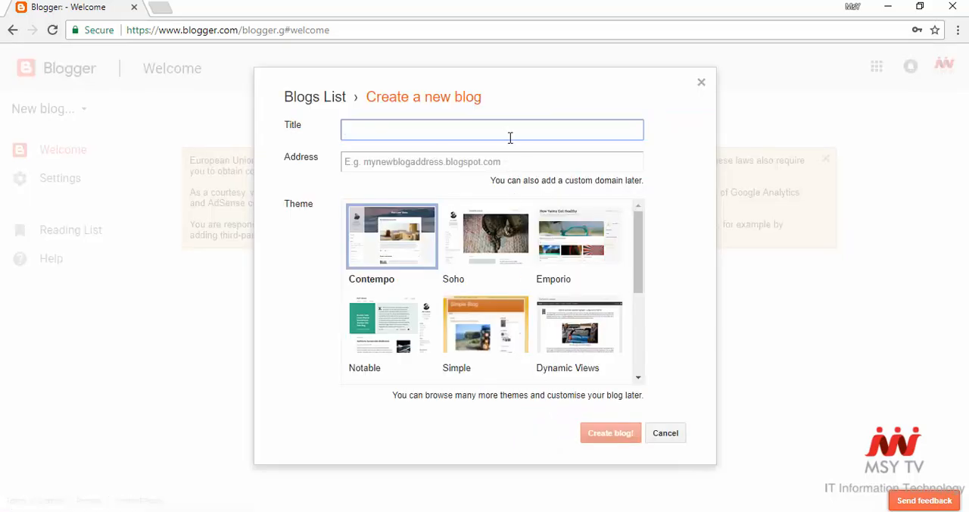
type("Msy Tech News")
- Enter "technews" as the new blog's address and check whether it is available
left_click(521, 158)
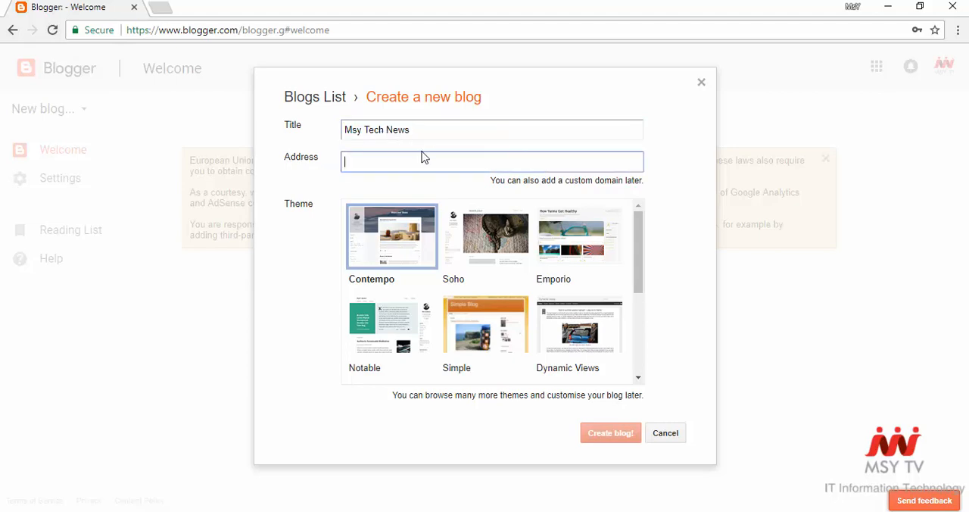
type("tech")
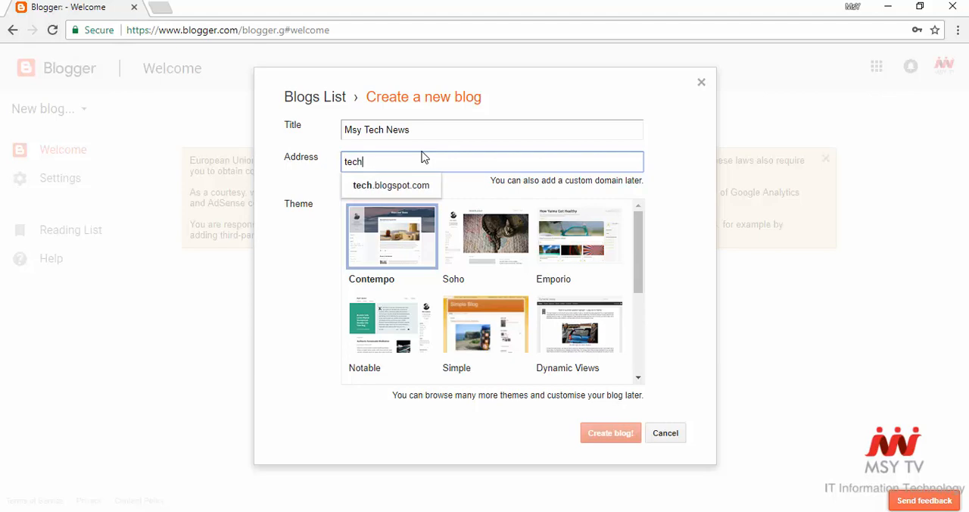
type("news")
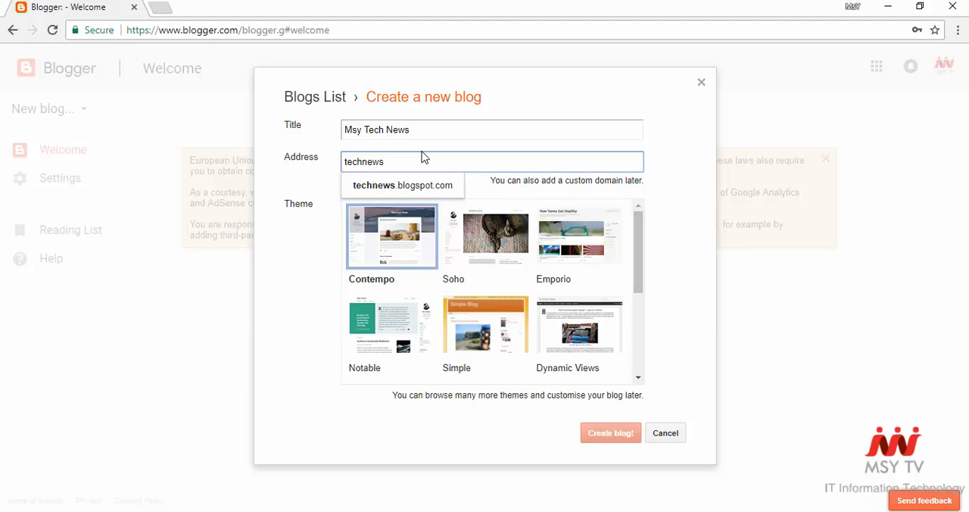
left_click(685, 219)
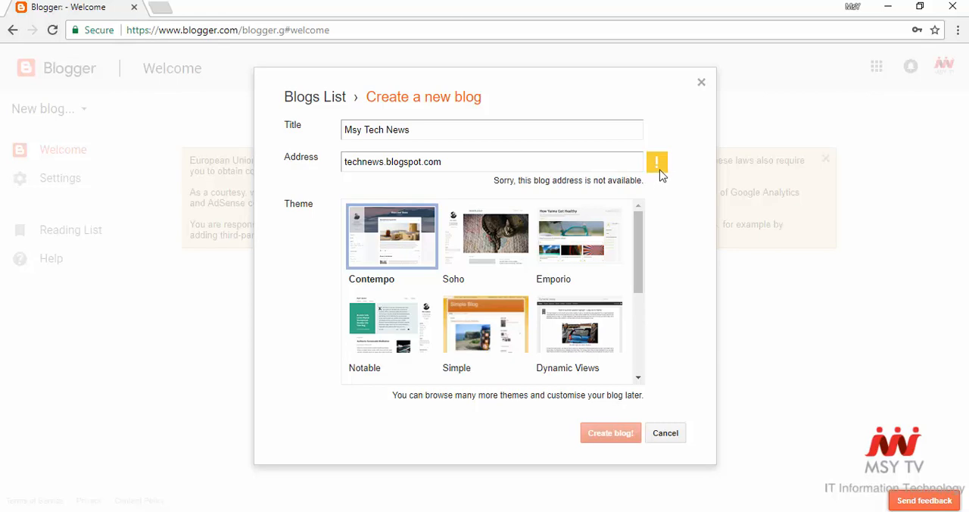
- Prefix the blog address with "msy" so it reads msytechnews.blogspot.com
left_click(349, 162)
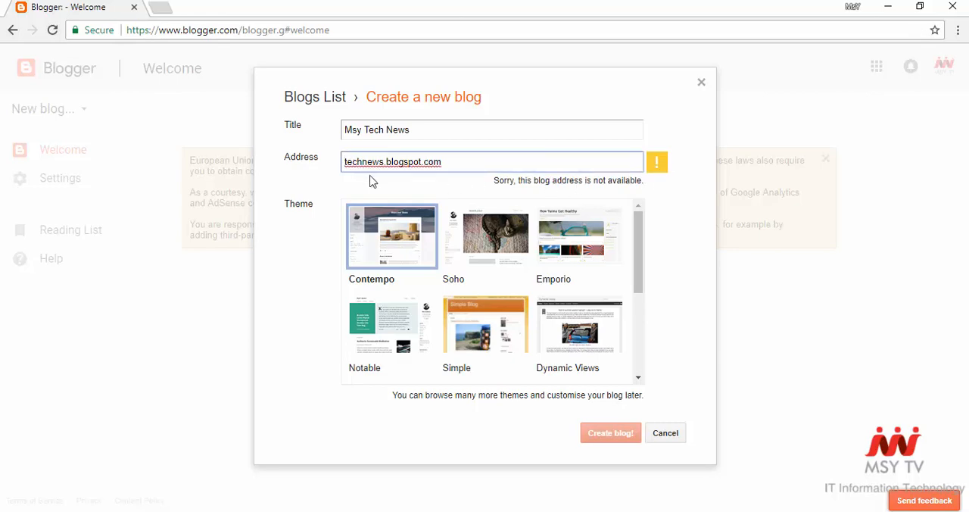
type("msy")
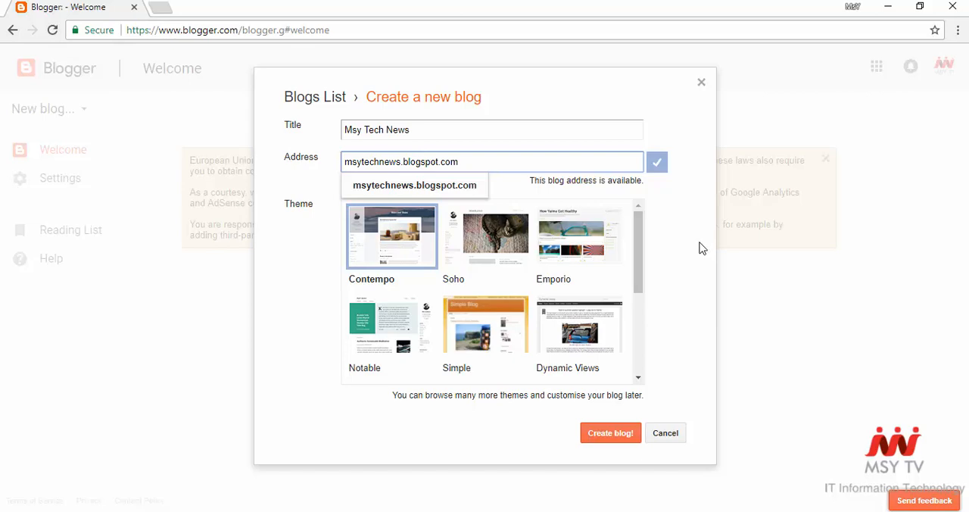
left_click(701, 248)
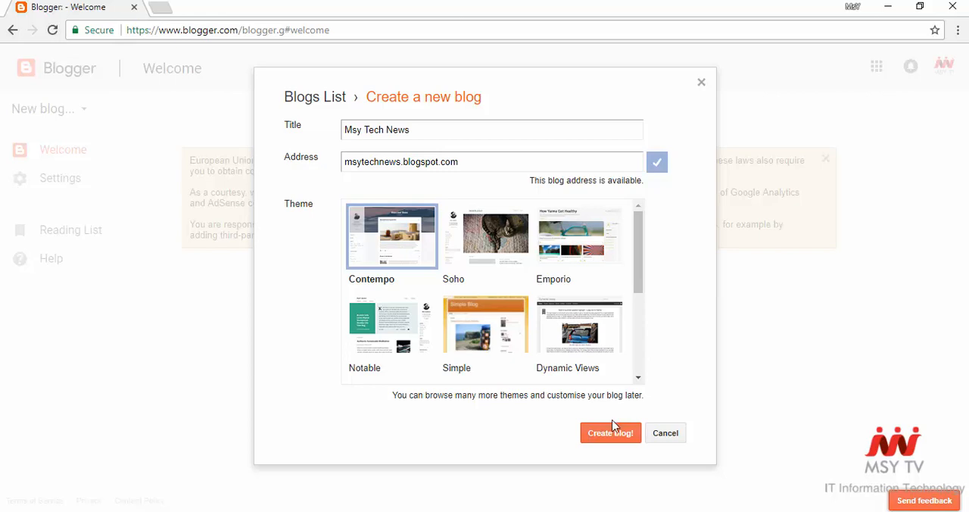
- Shorten the blog title to "Tech News" and create the blog with the Contempo theme
left_click(363, 130)
key("BackSpace")
key("BackSpace")
key("BackSpace")
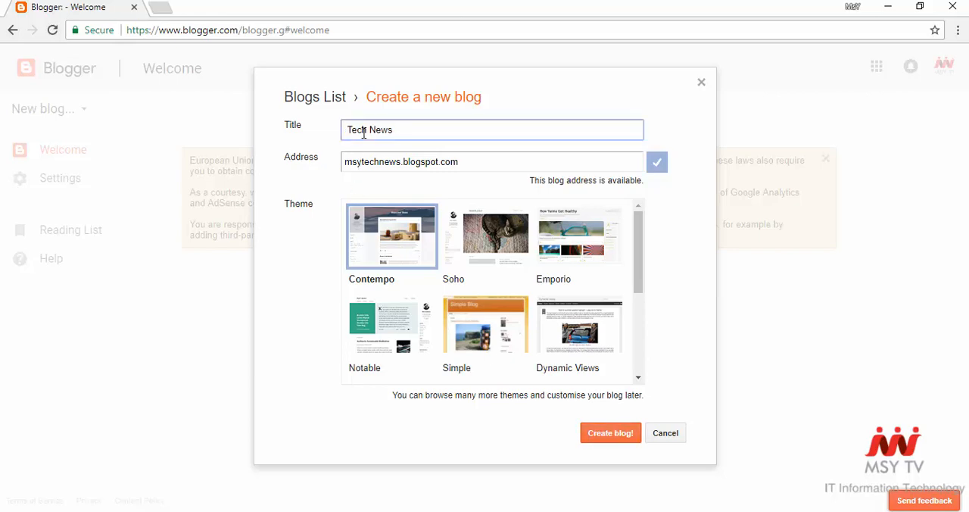
left_click(610, 434)
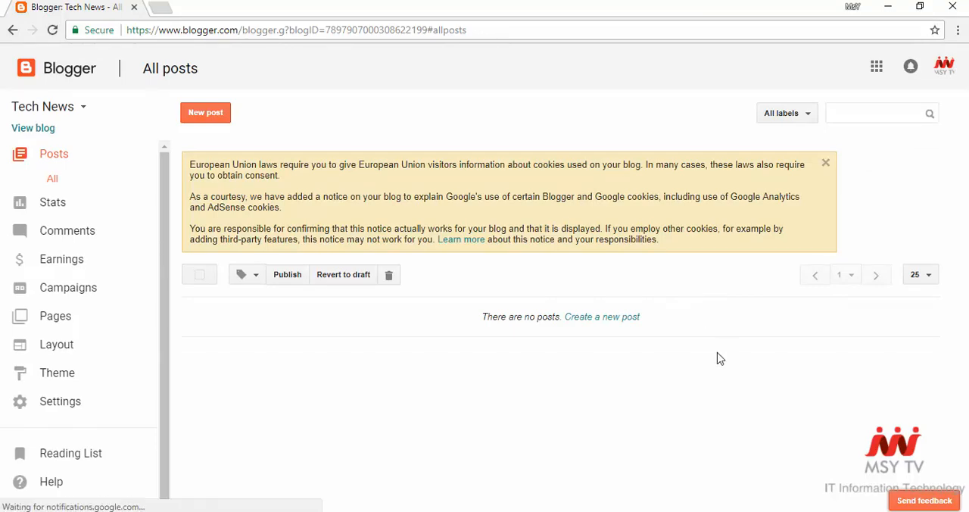
- Look over the live blog and the Earnings and Layout sections of its dashboard
left_click(32, 129)
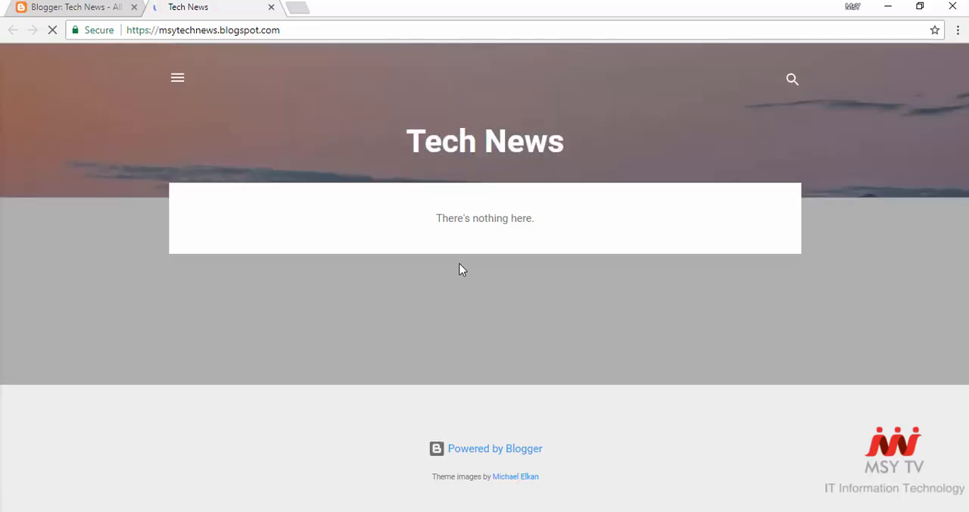
left_click(83, 7)
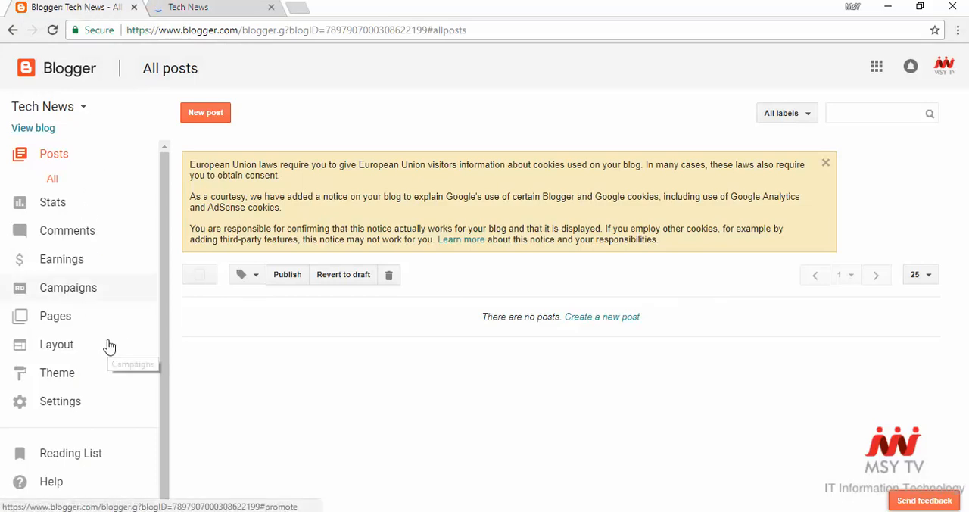
left_click(79, 267)
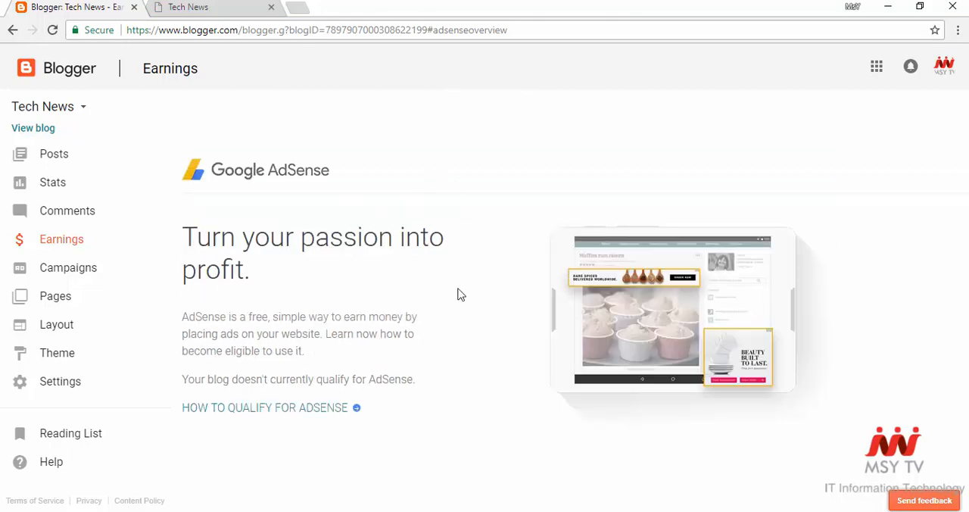
left_click(82, 334)
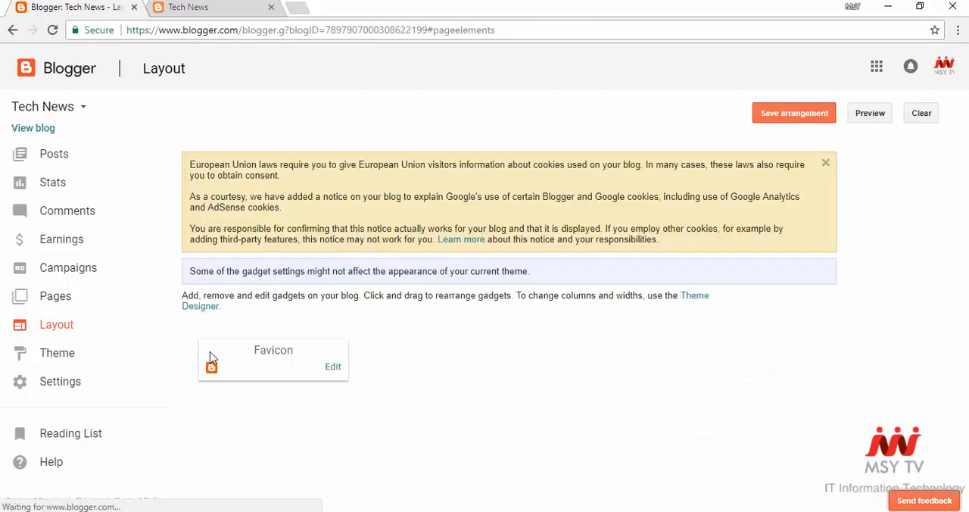
- Browse the available themes, preview the orange one in the Simple group and apply it to the blog
left_click(72, 359)
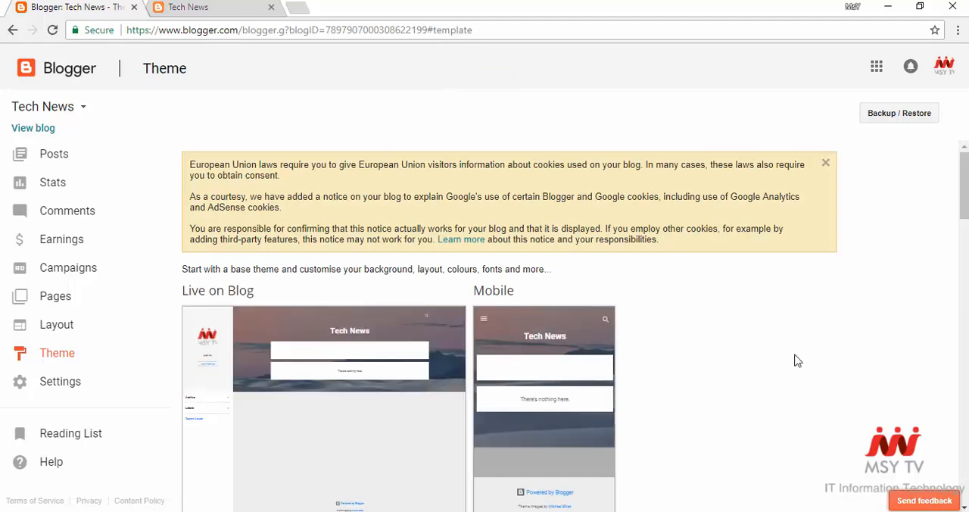
scroll(797, 361, "down", 2)
scroll(796, 360, "down", 4)
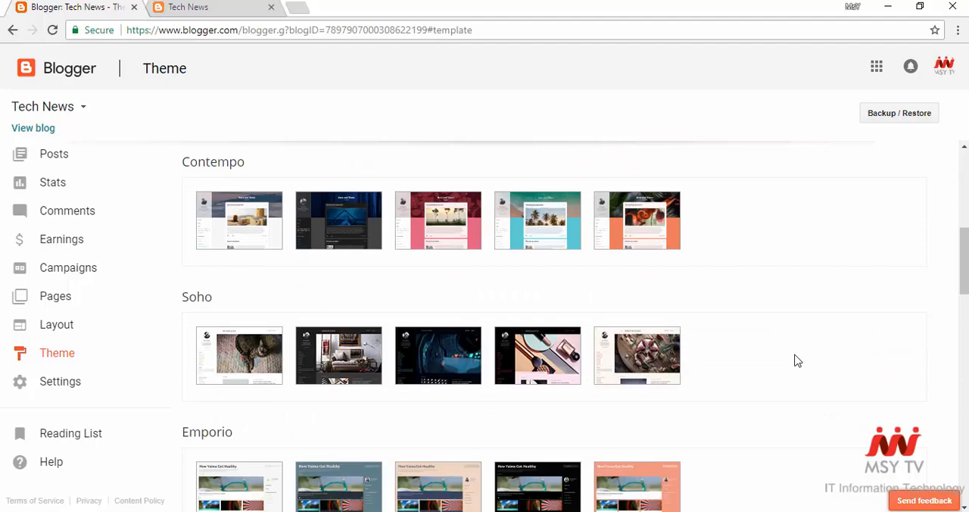
scroll(797, 361, "down", 2)
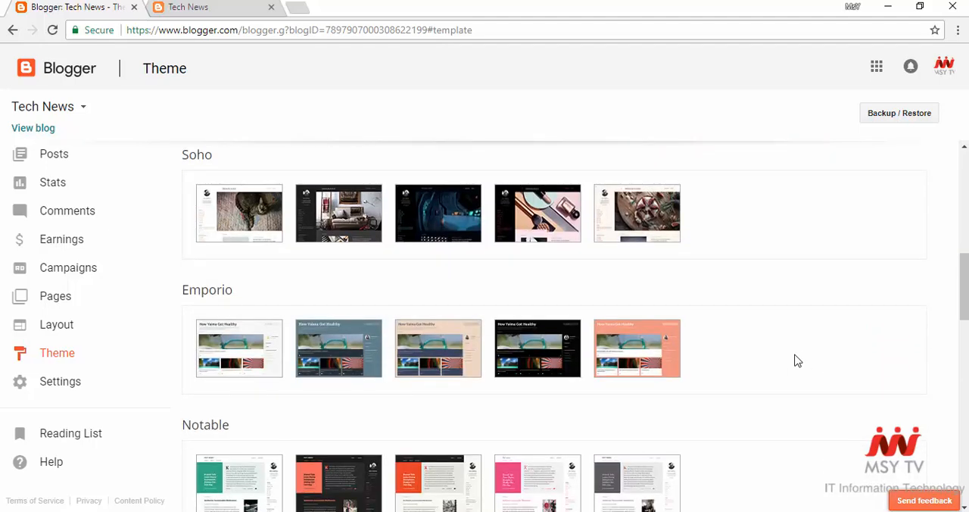
scroll(797, 360, "down", 1)
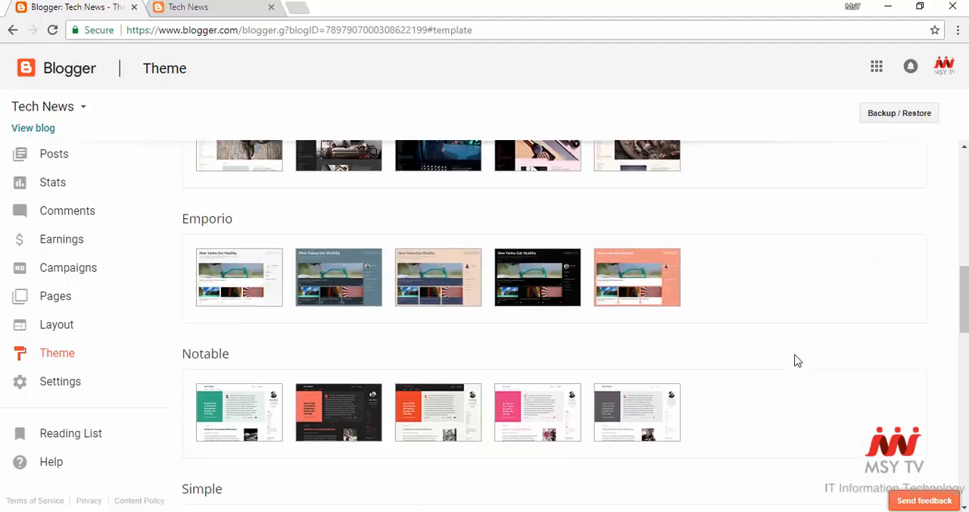
scroll(797, 360, "up", 3)
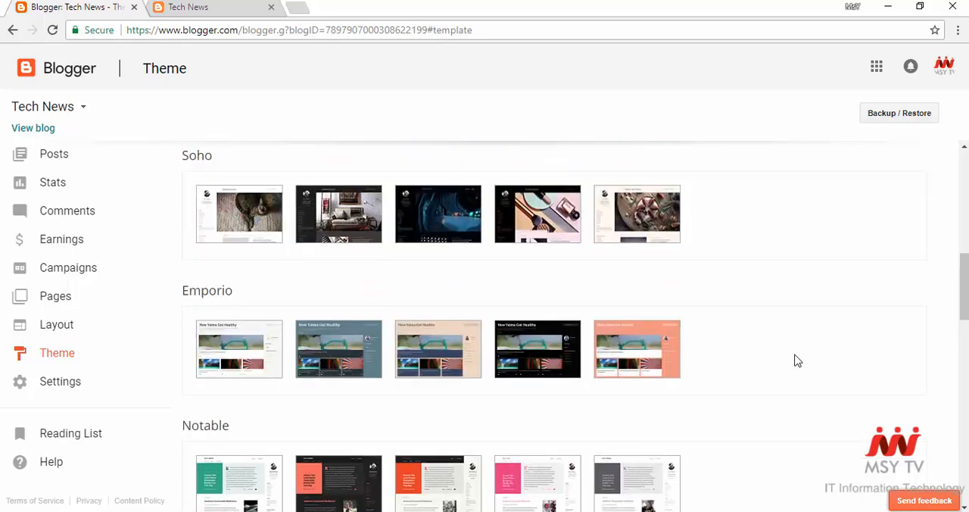
scroll(796, 361, "up", 1)
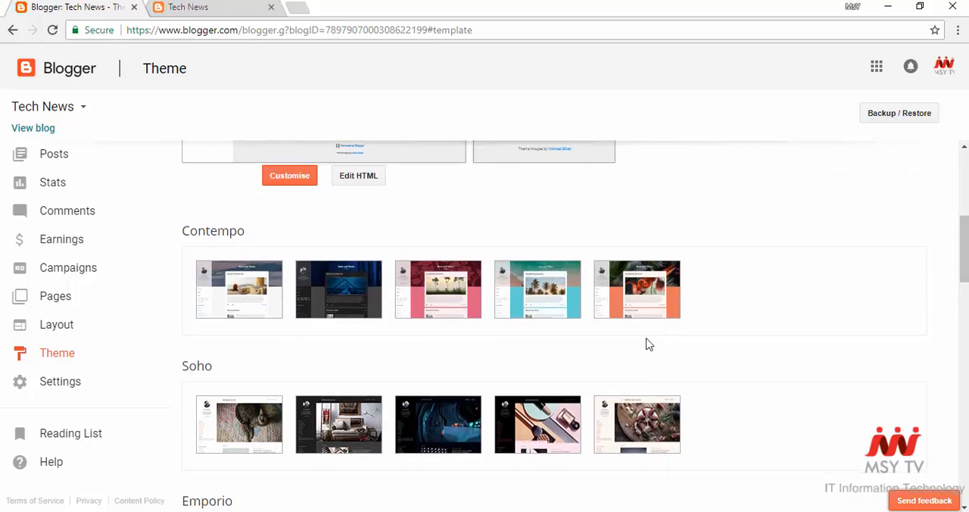
scroll(647, 343, "down", 2)
scroll(648, 343, "down", 1)
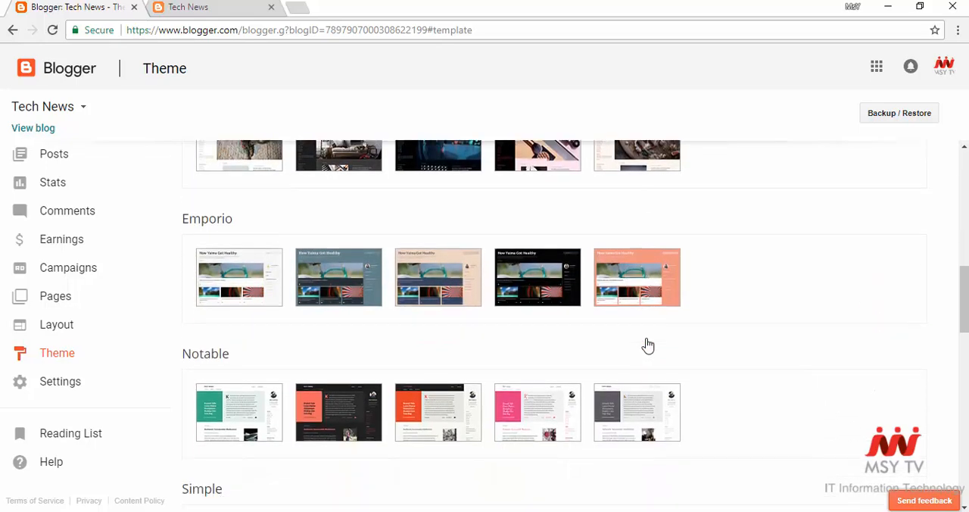
scroll(647, 343, "down", 2)
scroll(645, 342, "down", 2)
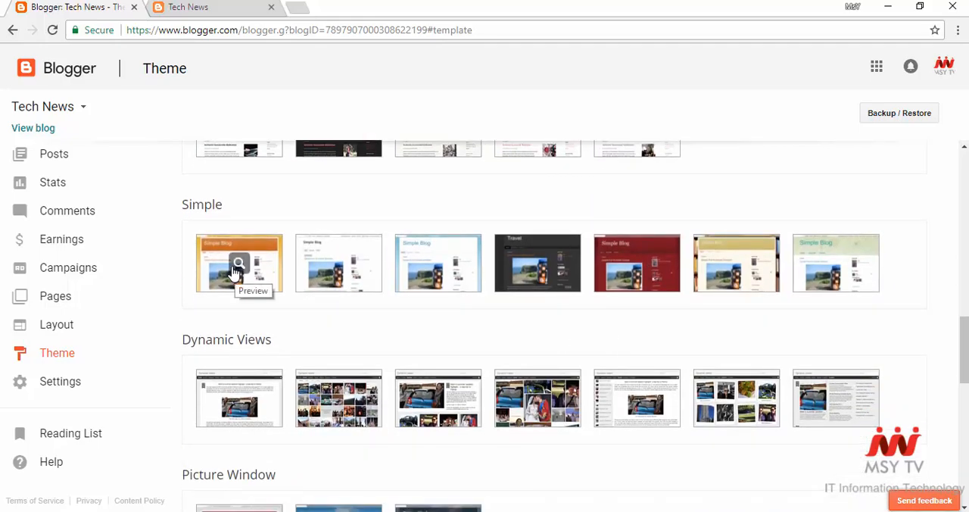
left_click(237, 266)
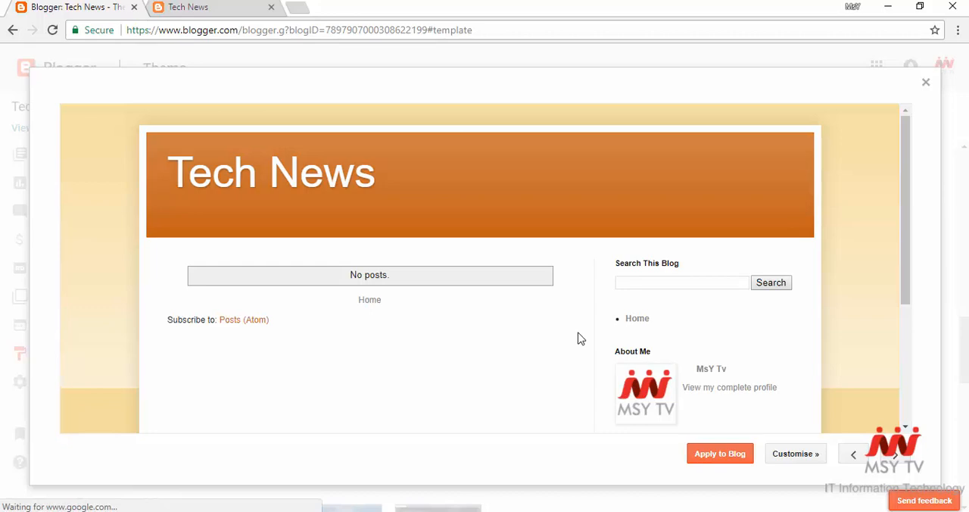
left_click(720, 457)
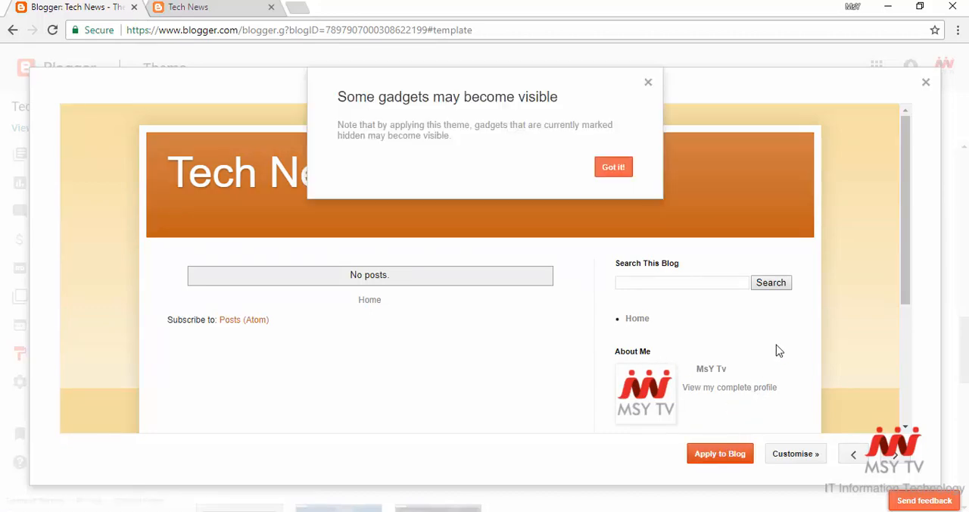
left_click(614, 170)
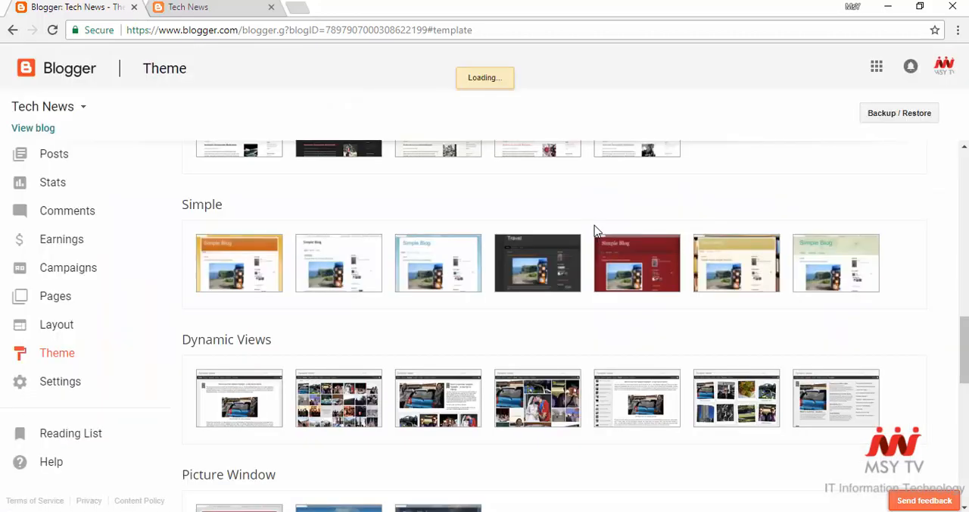
- Reload the live blog at msytechnews.blogspot.com and examine its appearance with the new theme
left_click(253, 8)
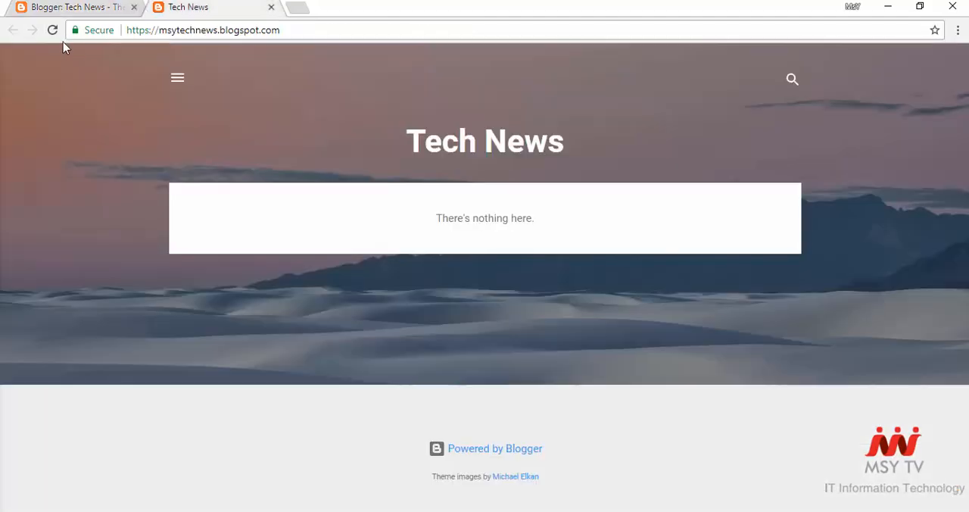
left_click(53, 31)
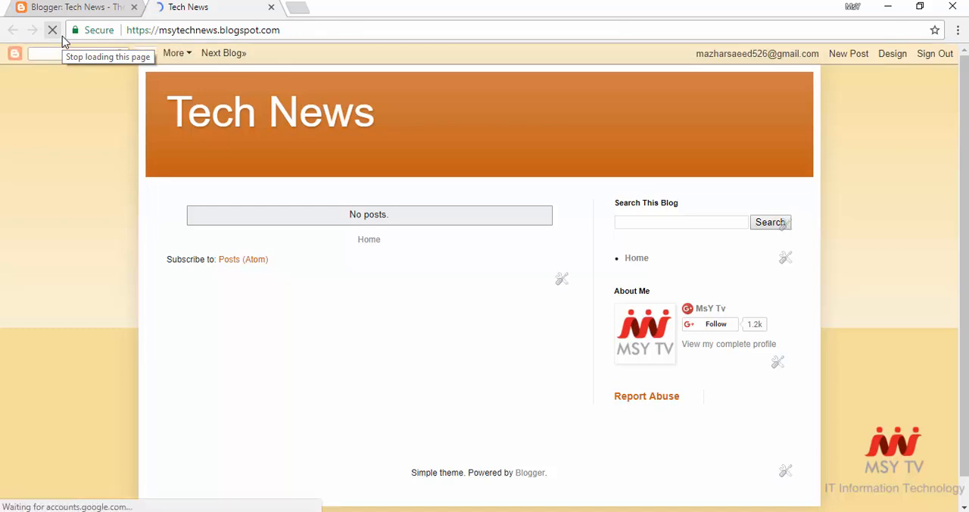
scroll(396, 260, "down", 2)
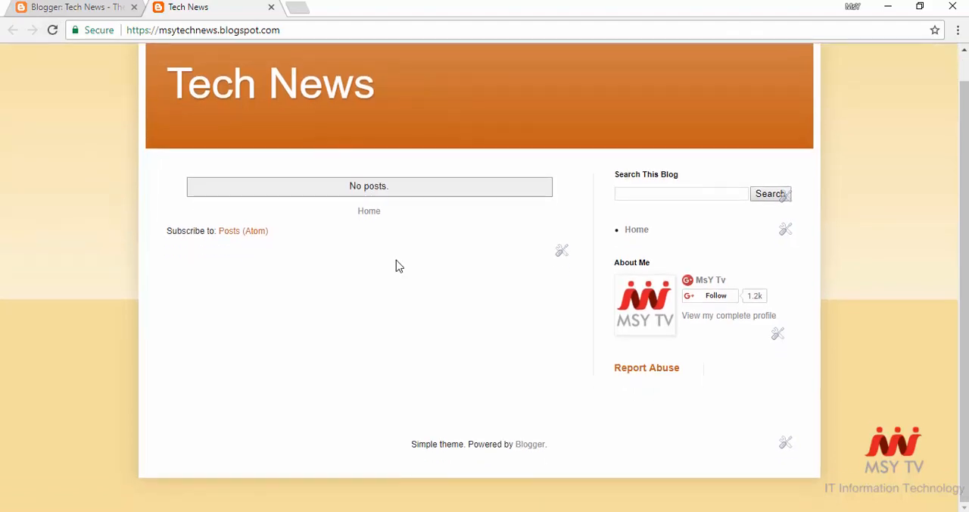
- Look over the live Tech News blog and the Simple theme group in its dashboard
scroll(396, 266, "up", 2)
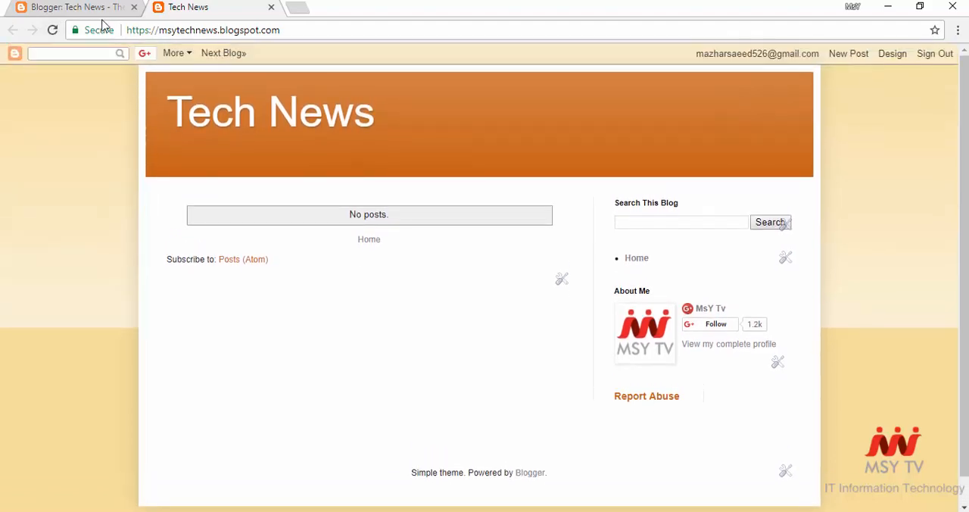
left_click(89, 7)
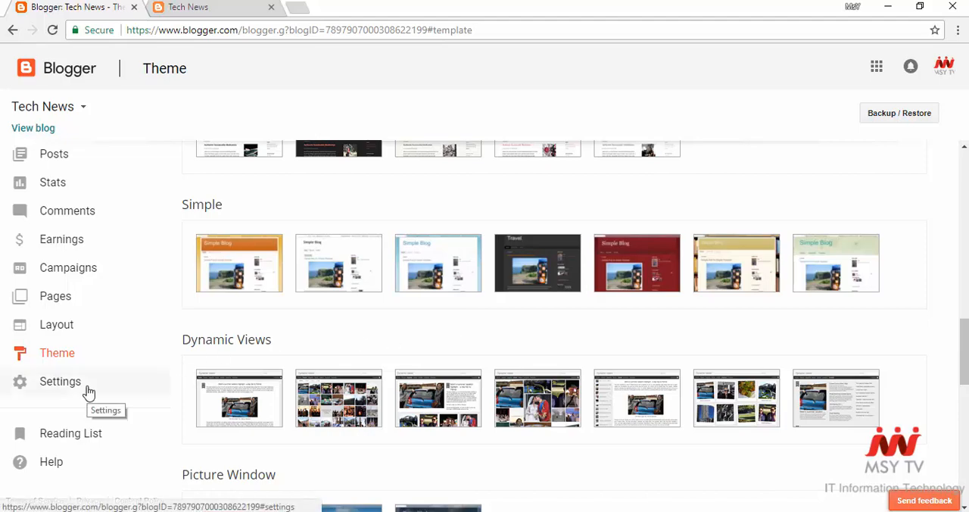
left_click(188, 6)
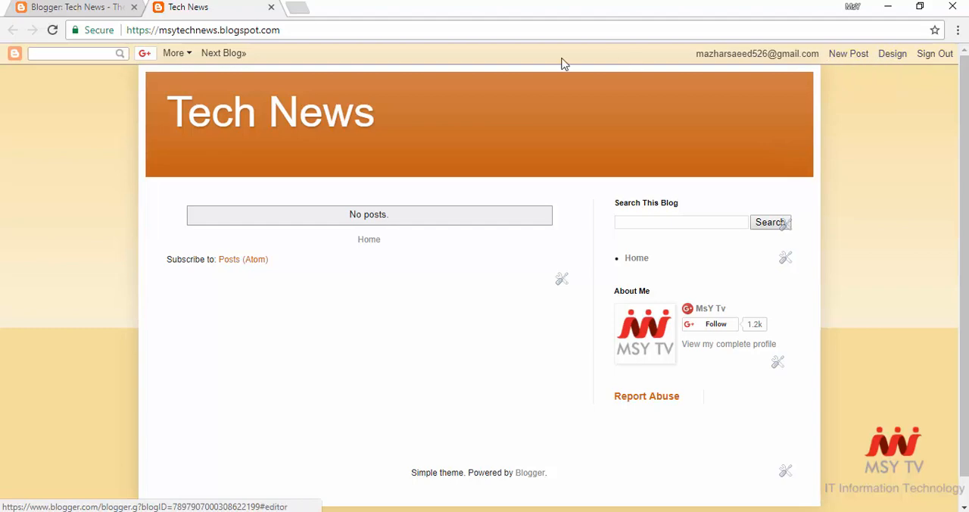
left_click(114, 7)
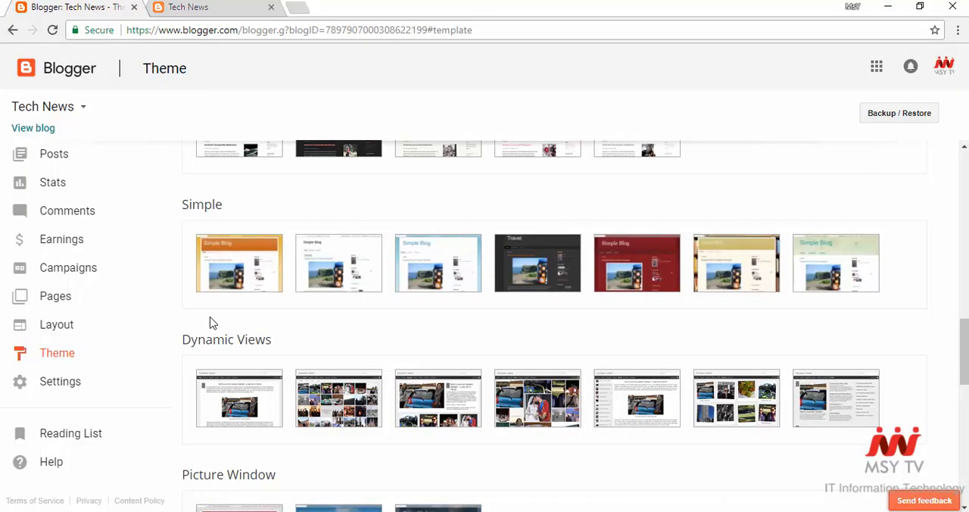
scroll(162, 295, "up", 1)
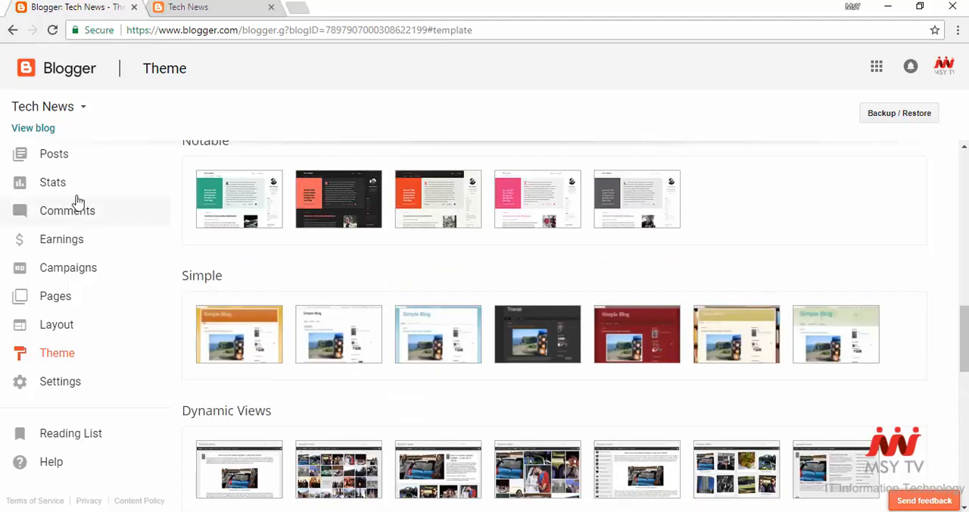
- Examine the gadget arrangement in the blog's Layout section, from the favicon and header to the footer
left_click(79, 325)
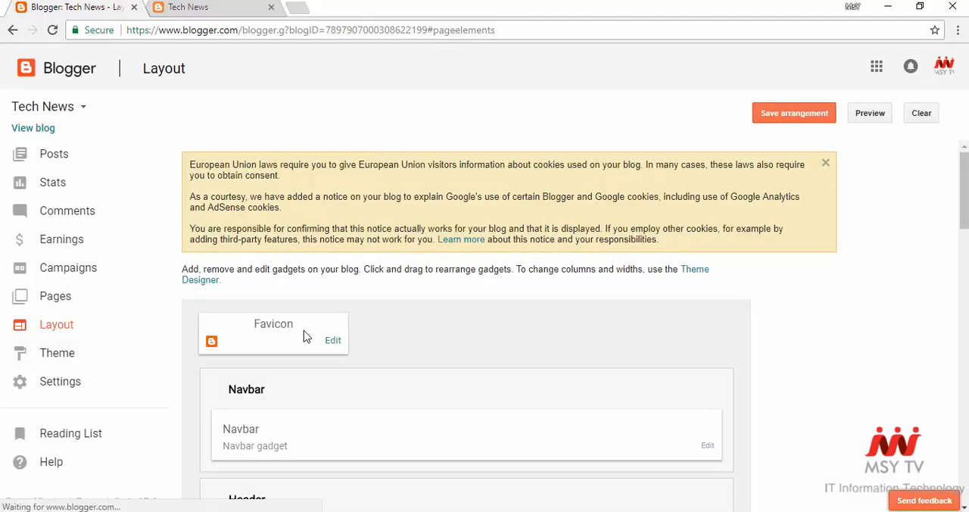
scroll(304, 330, "down", 3)
scroll(303, 330, "down", 2)
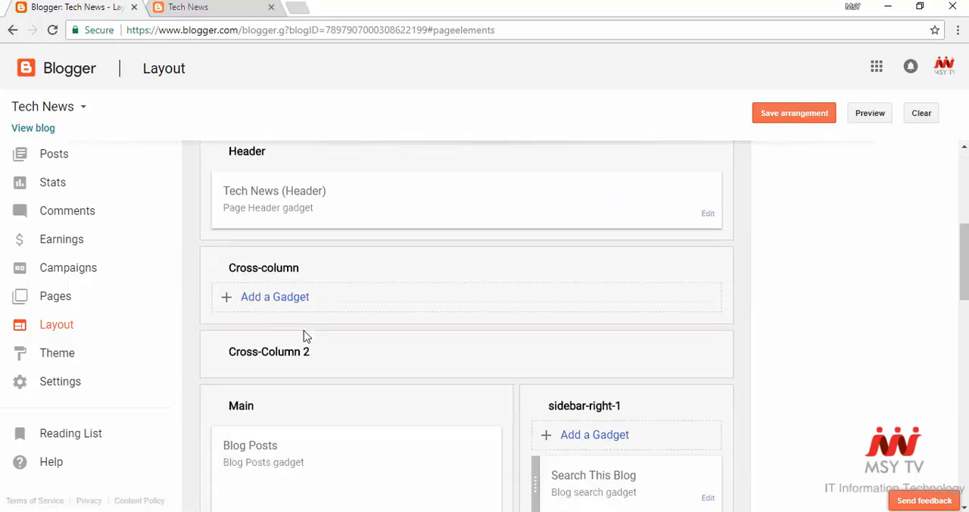
scroll(304, 331, "down", 7)
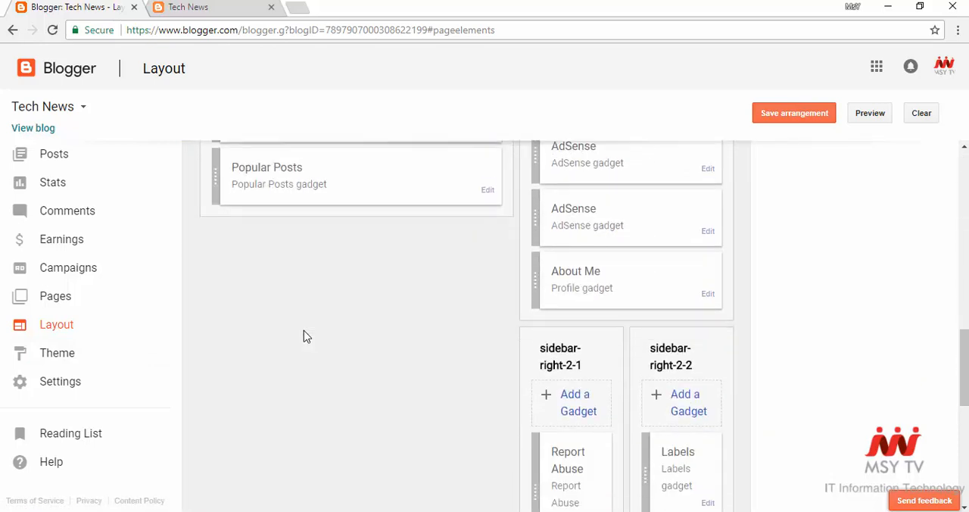
scroll(306, 336, "down", 6)
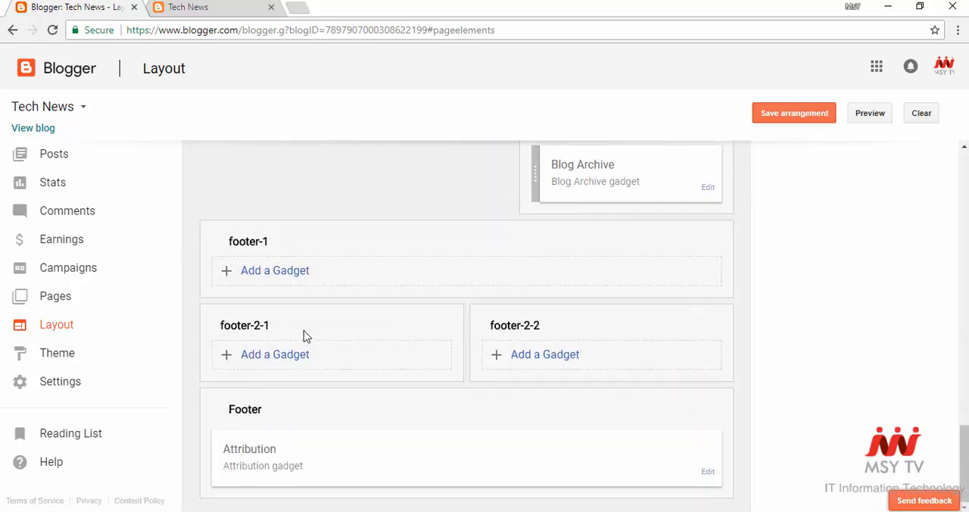
scroll(407, 345, "up", 3)
scroll(407, 345, "up", 10)
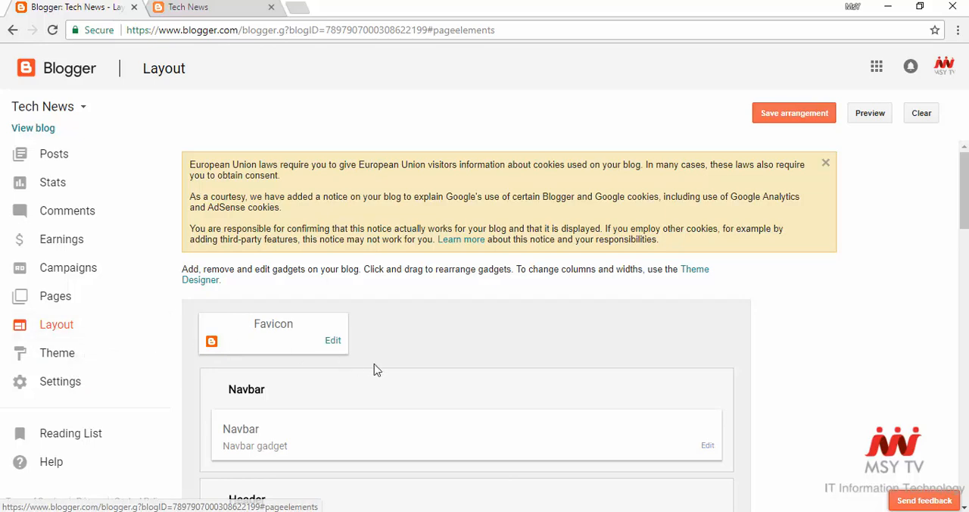
scroll(374, 368, "down", 3)
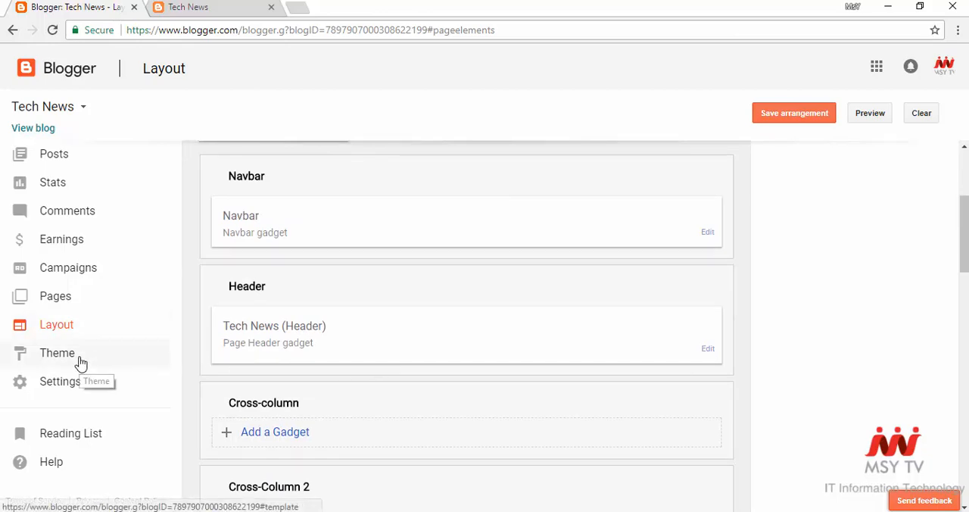
- Create a blank page titled "Home" in the Pages section and publish it
left_click(79, 303)
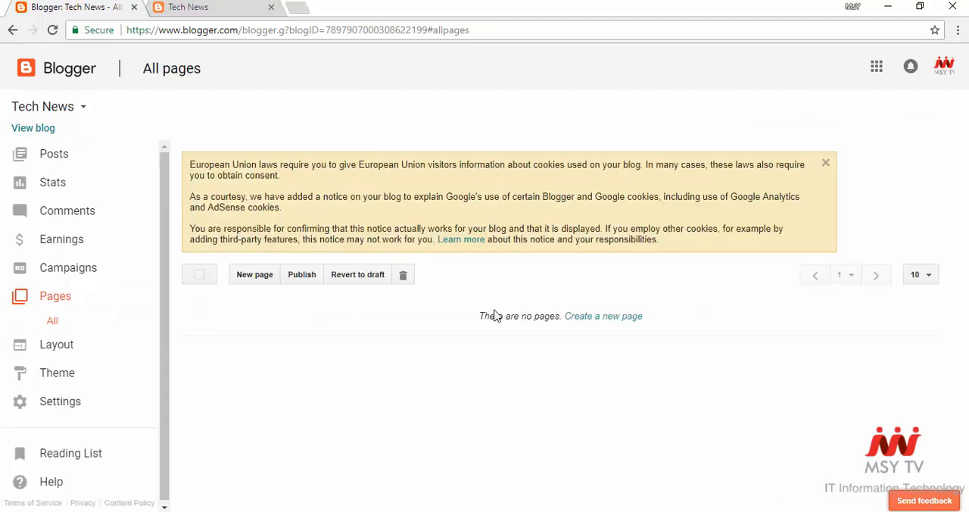
left_click(255, 275)
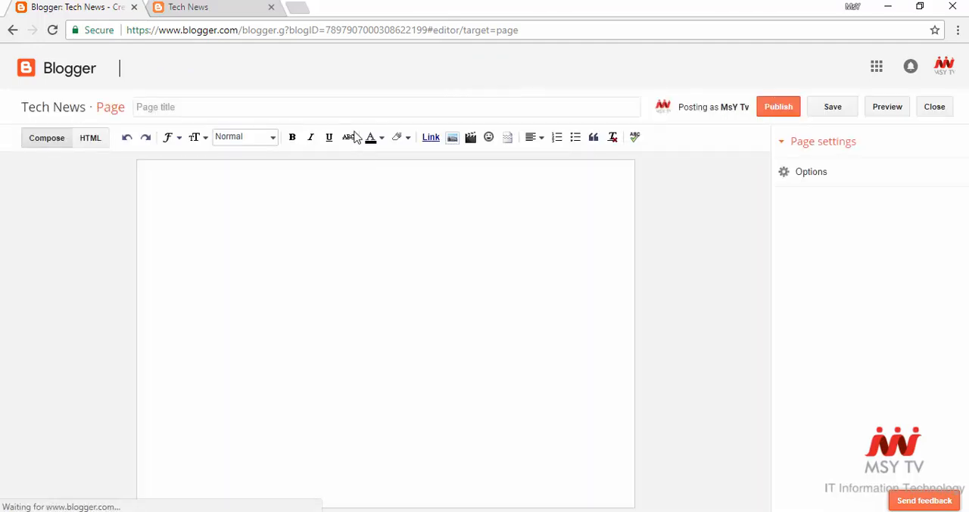
left_click(352, 111)
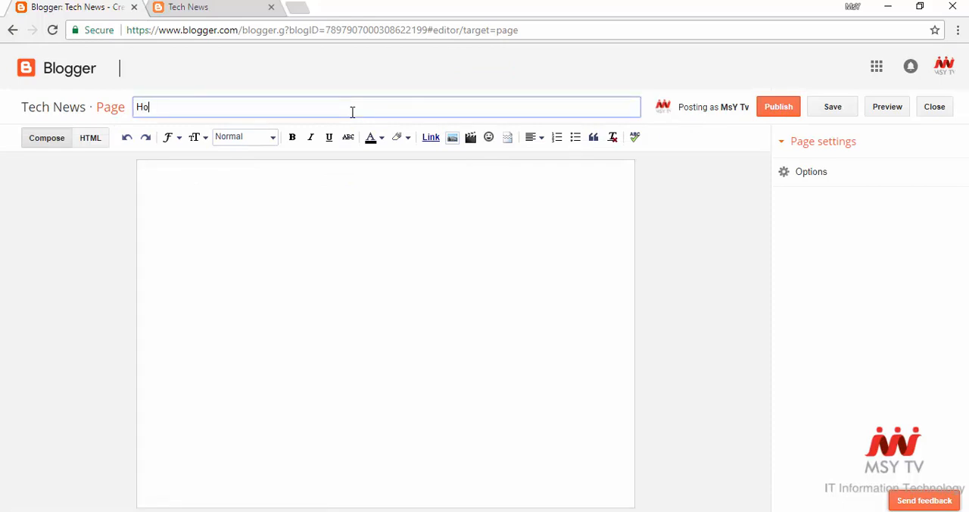
type("Home")
left_click(780, 112)
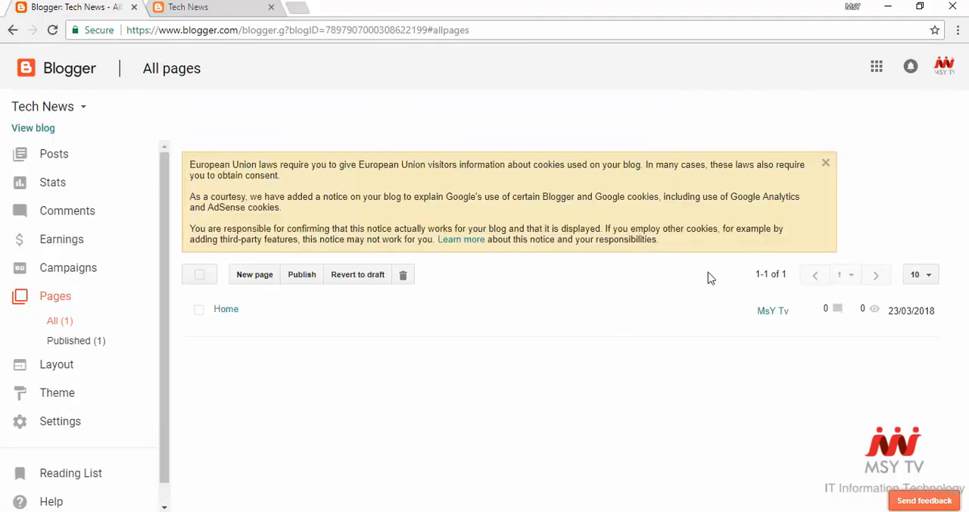
- Create a blank page titled "About us" and publish it
mouse_move(585, 301)
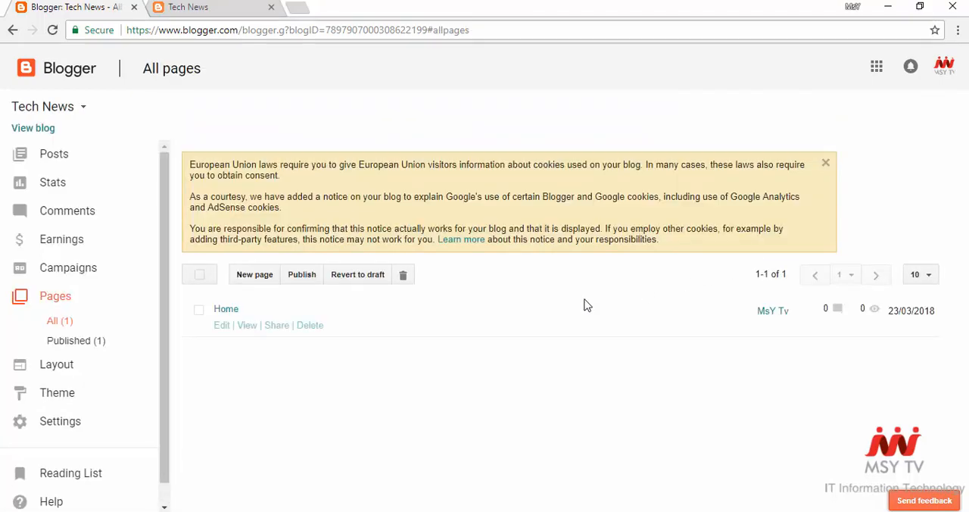
left_click(246, 275)
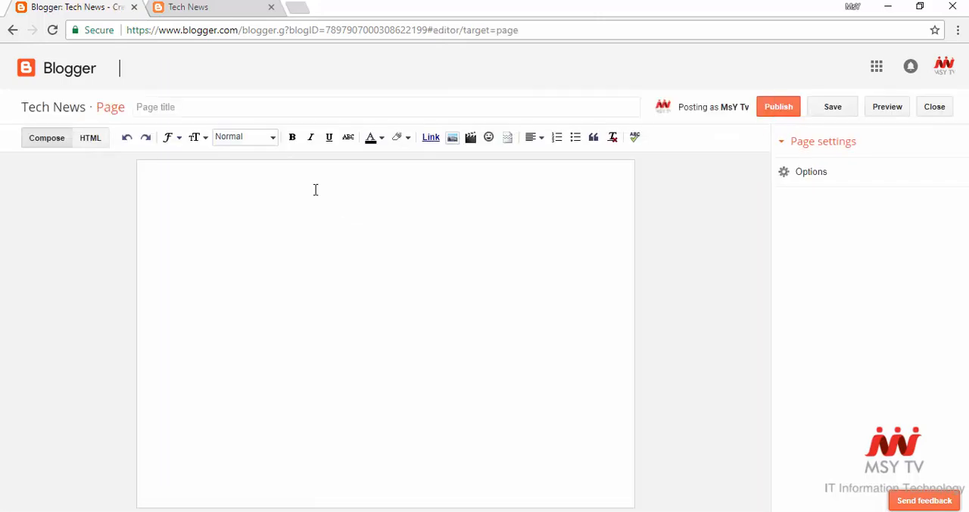
left_click(268, 114)
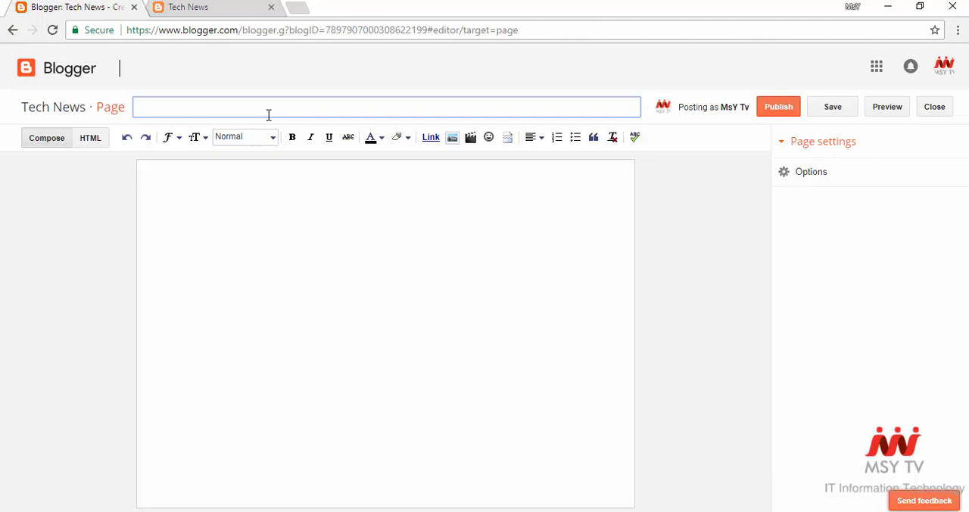
type("About")
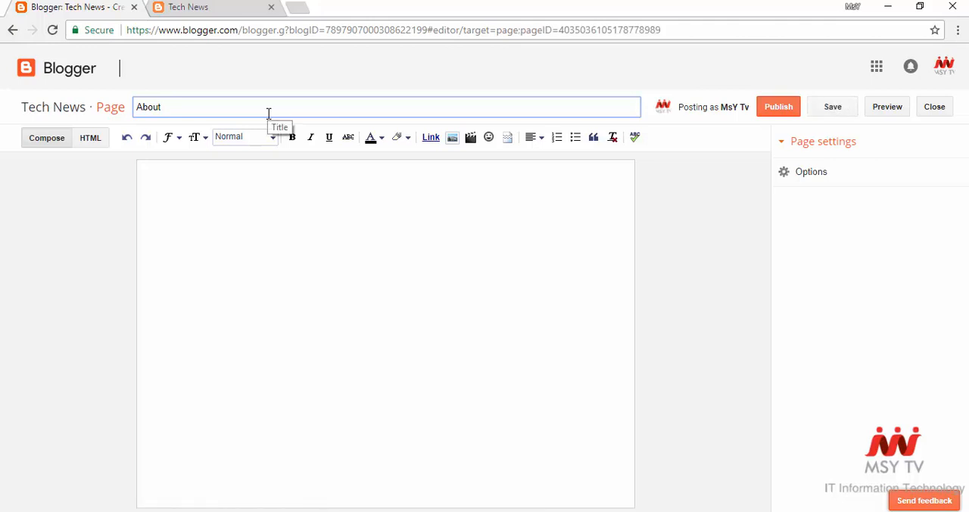
type("s")
left_click(780, 113)
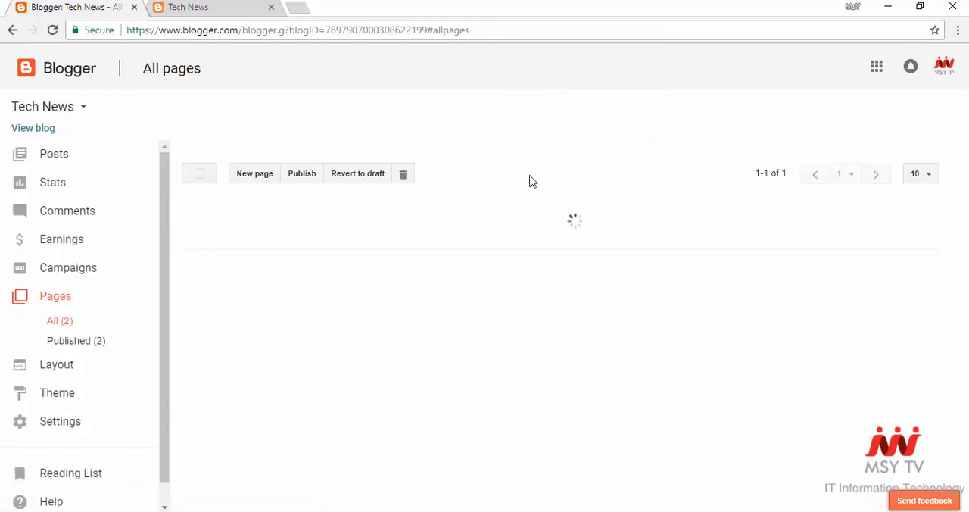
- Reload the live blog to check for the published pages and open the About us page for viewing
mouse_move(572, 333)
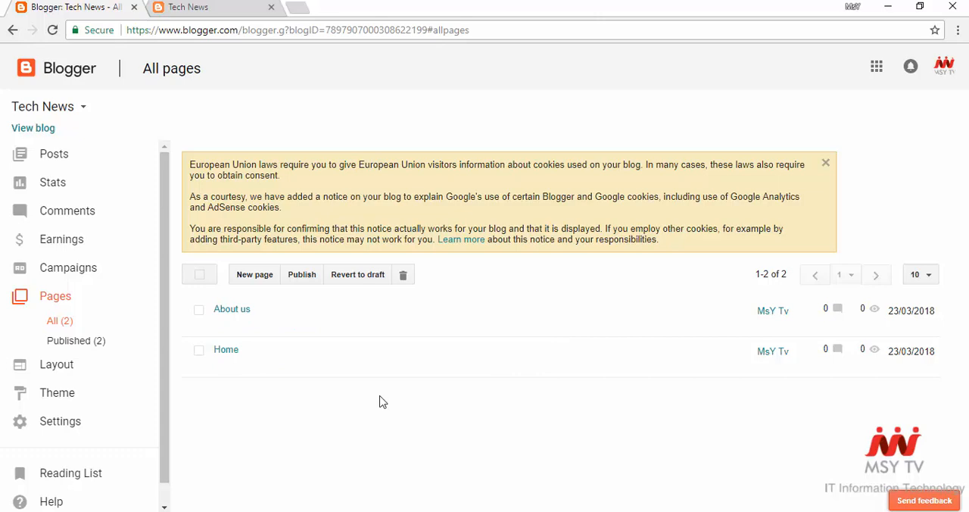
left_click(220, 7)
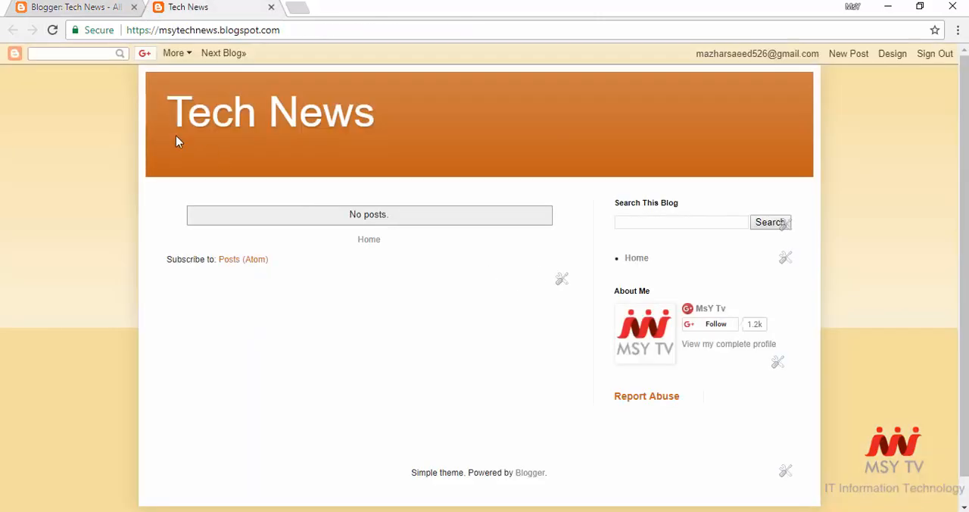
left_click(52, 29)
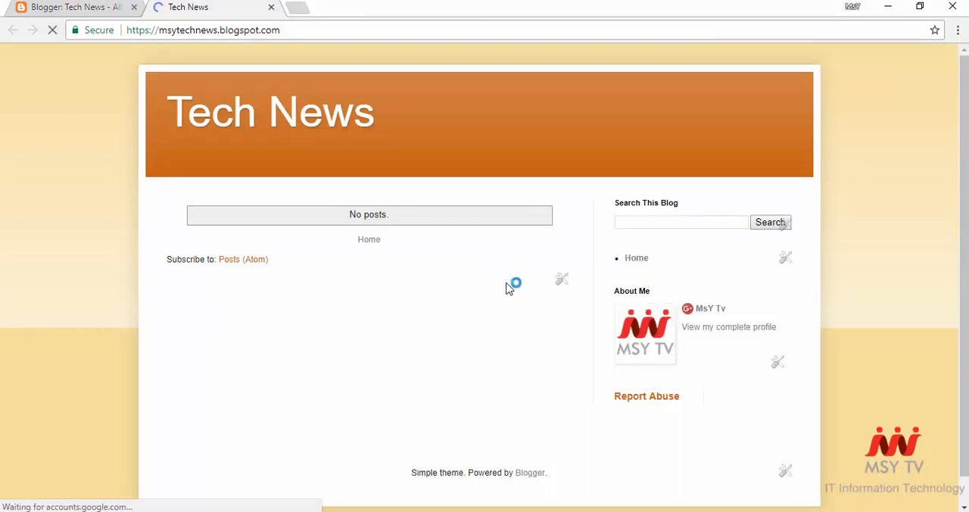
left_click(73, 4)
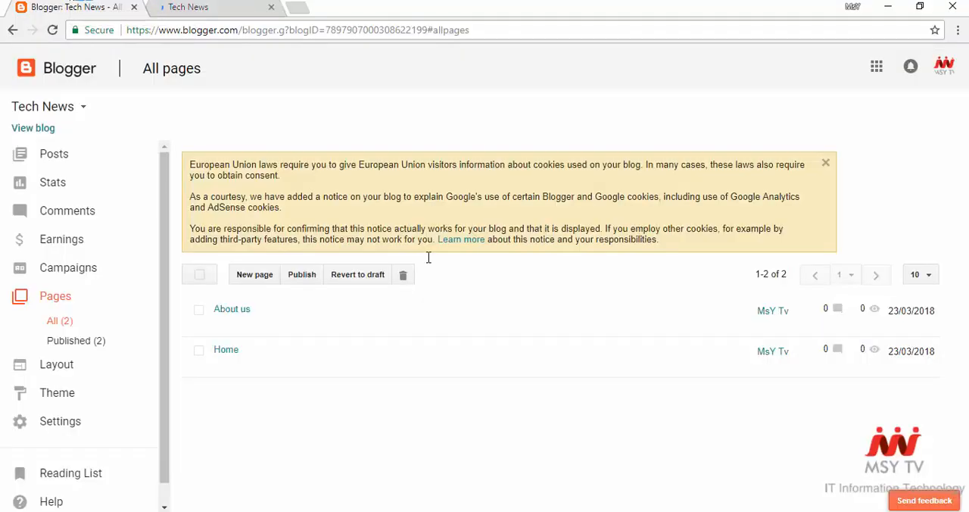
mouse_move(273, 318)
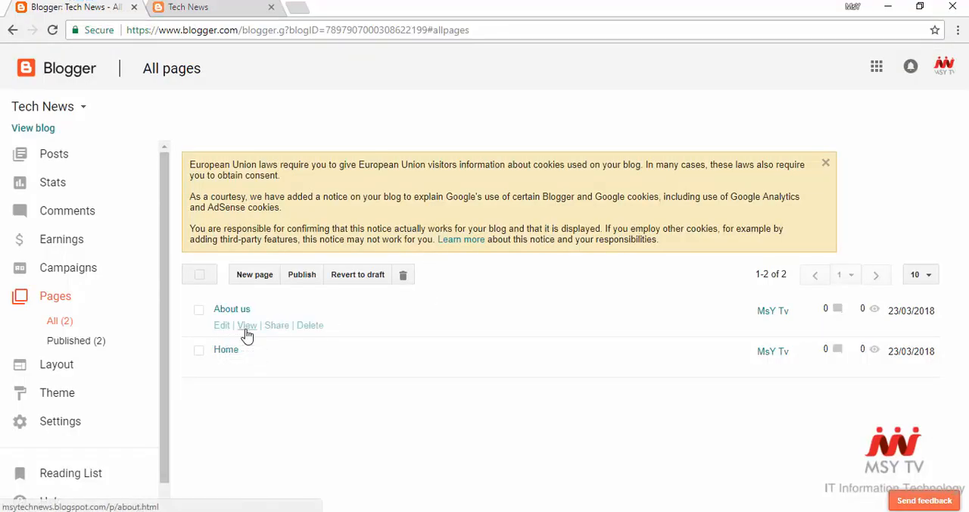
left_click(247, 326)
- Create a blank page titled "Contact Us" and publish it
left_click(257, 277)
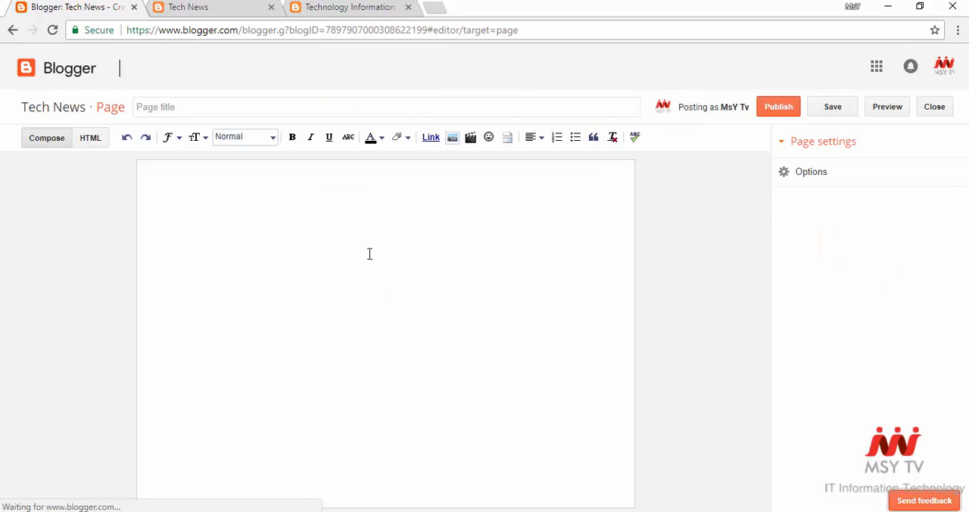
left_click(334, 109)
type("Contact Us")
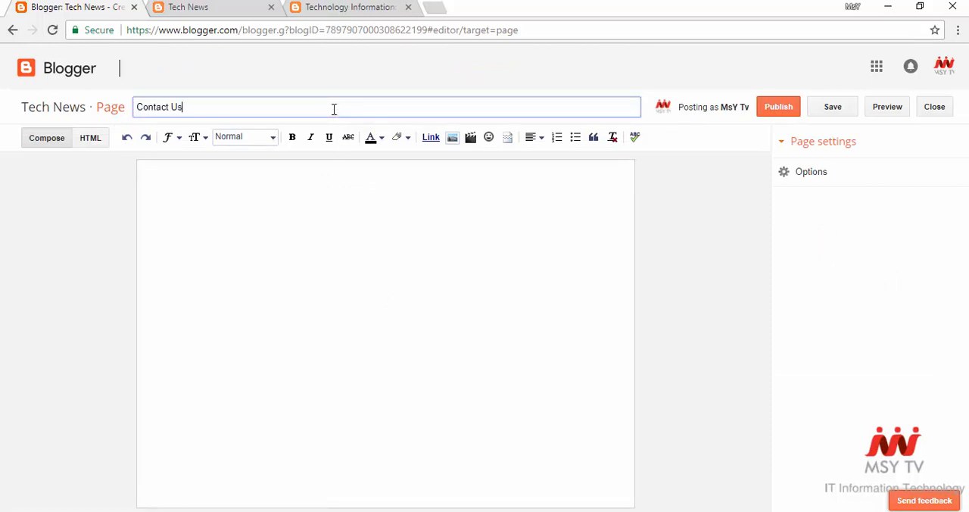
left_click(770, 111)
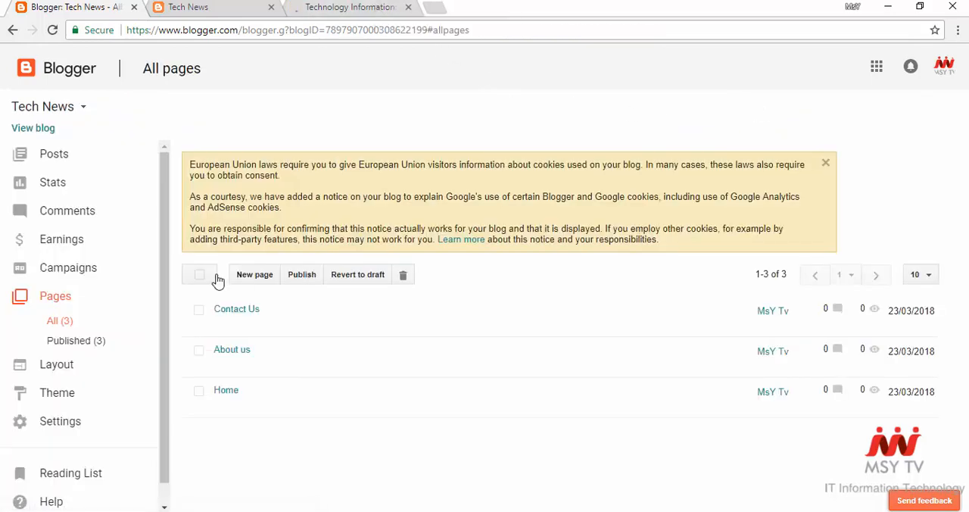
- Create a blank page titled "privacy policy" and publish it
left_click(261, 279)
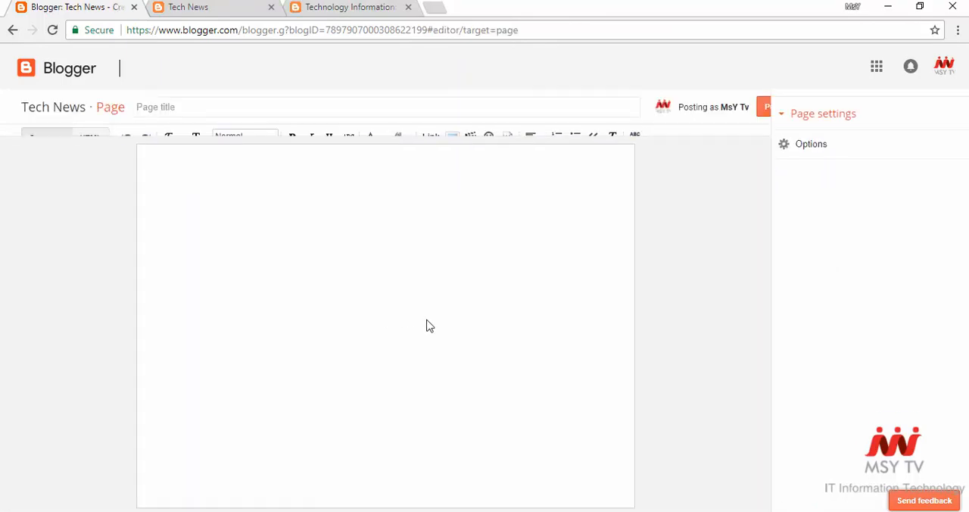
left_click(368, 106)
type("privacy policy")
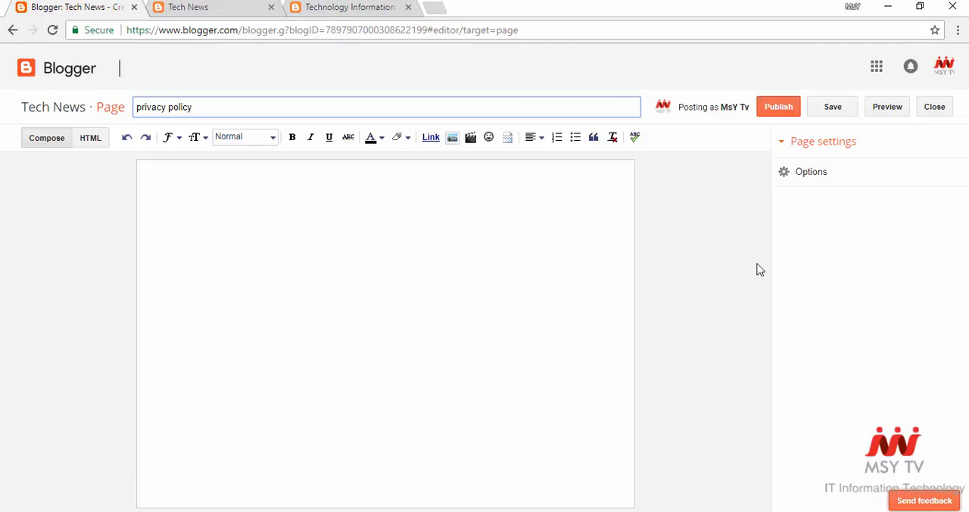
left_click(777, 110)
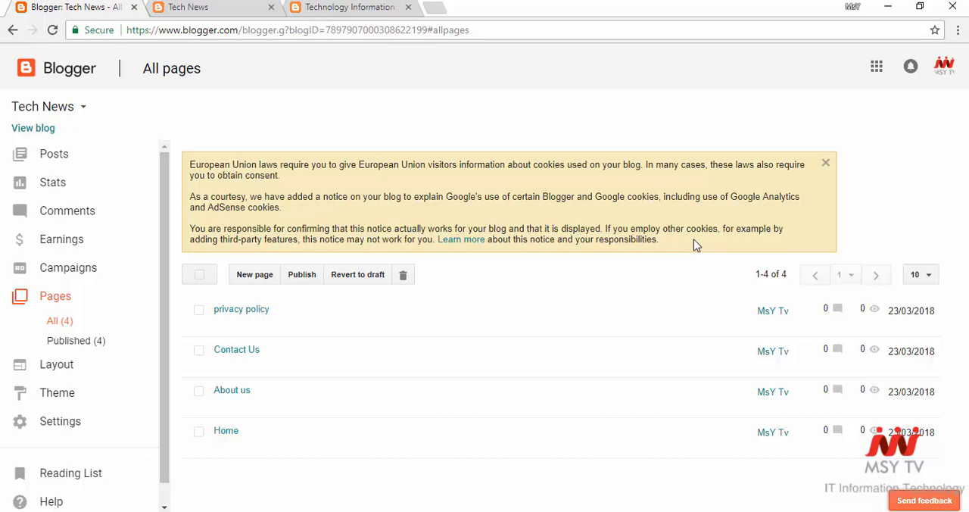
- Refresh the live blog, check whether the four published pages appear on it, and return to the dashboard
left_click(217, 7)
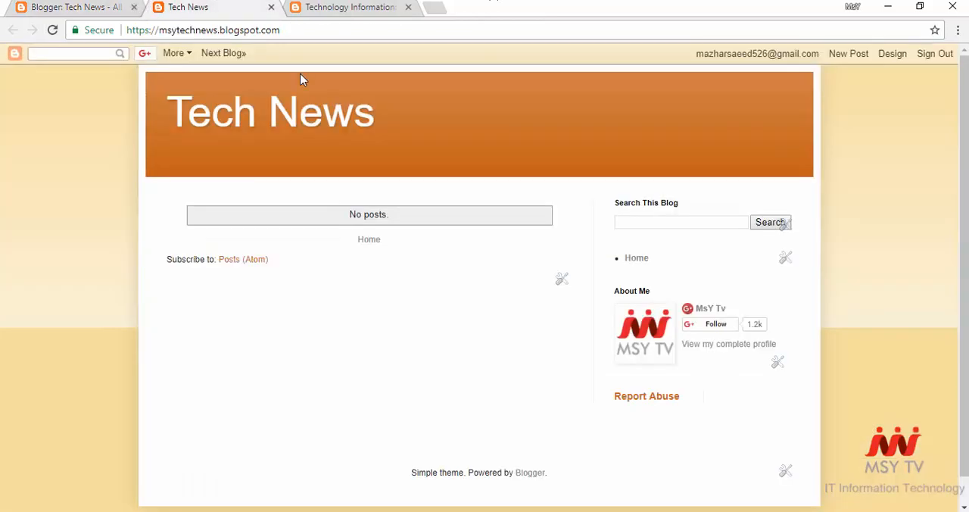
left_click(52, 30)
left_click(110, 6)
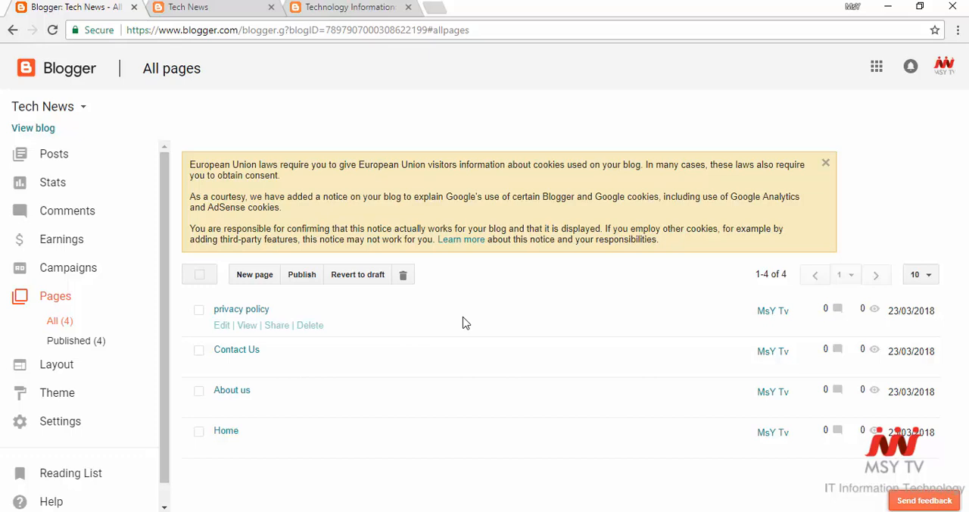
- Review the blog's published and complete page lists and open its Layout section
left_click(83, 341)
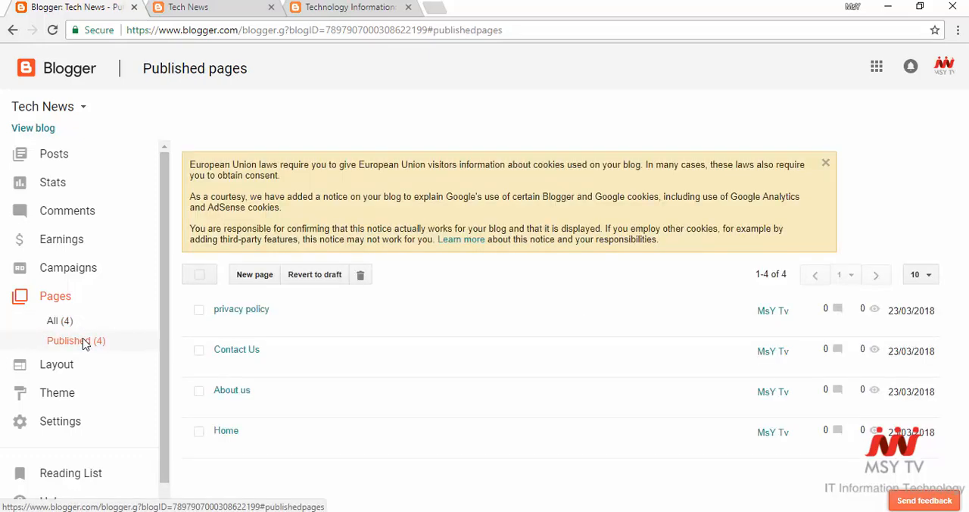
left_click(74, 320)
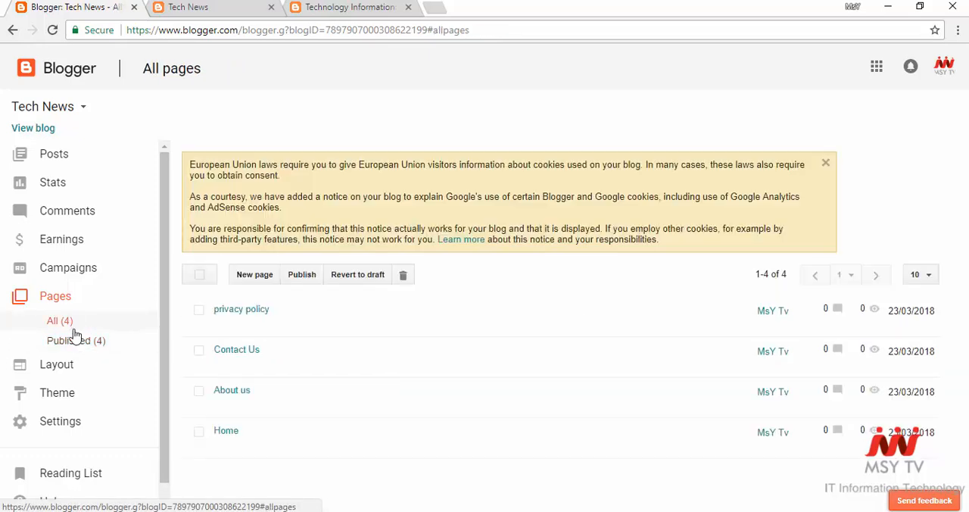
left_click(58, 364)
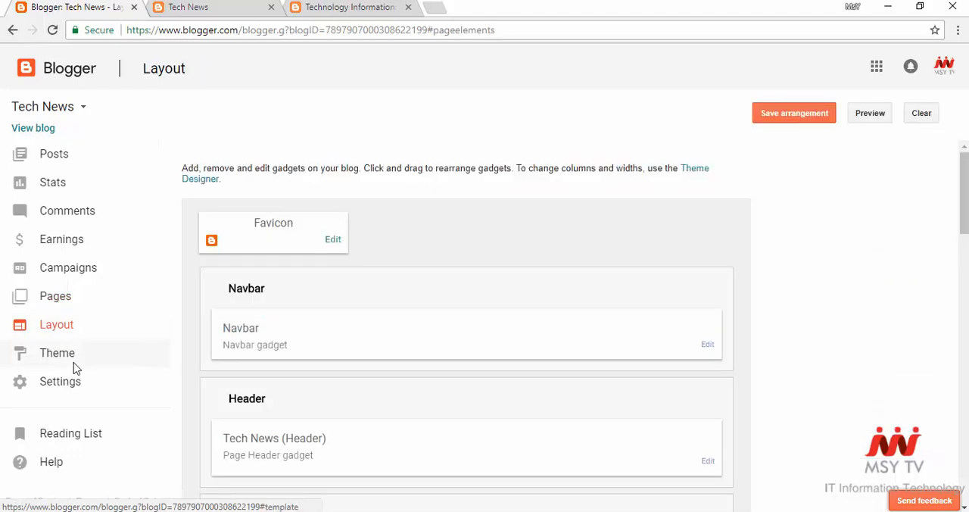
- Configure the sidebar Pages gadget to show the default Home link, About us, Contact Us and privacy policy, and save it
scroll(599, 243, "down", 10)
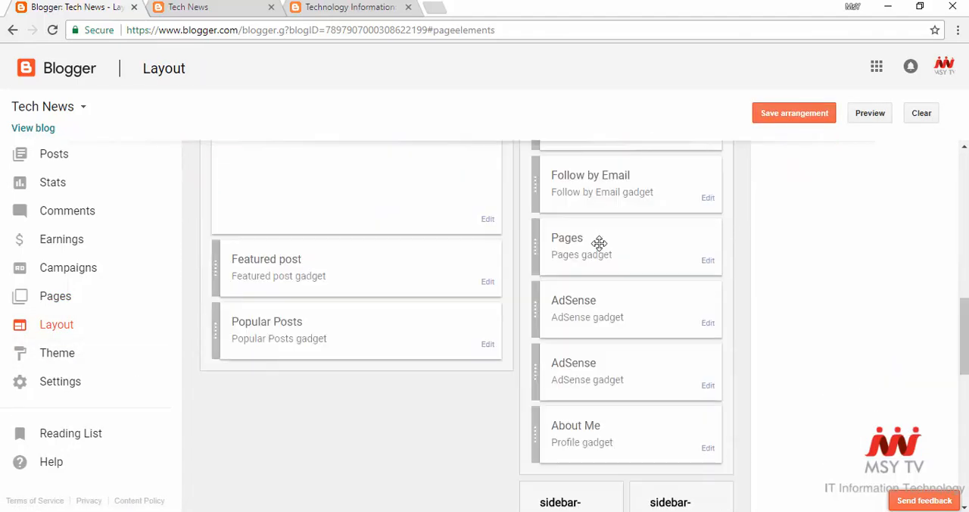
left_click(708, 260)
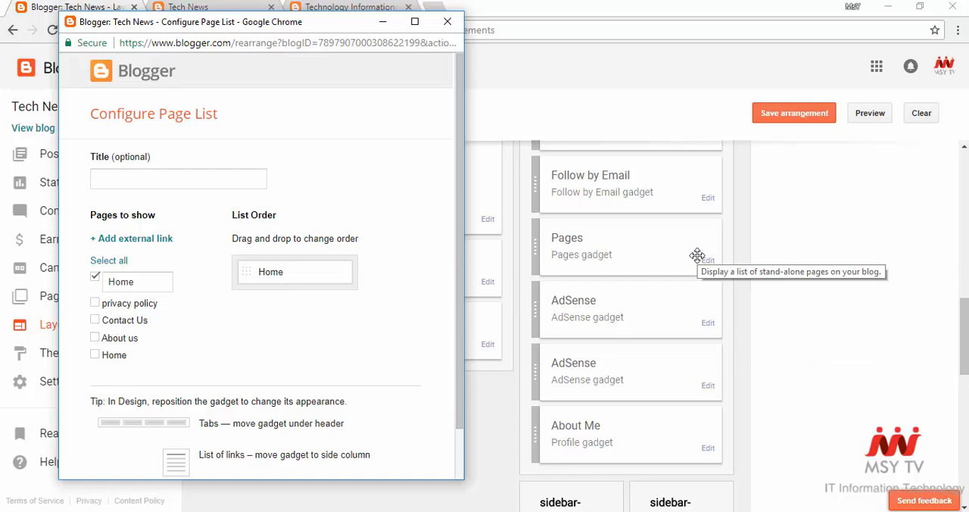
left_click(95, 356)
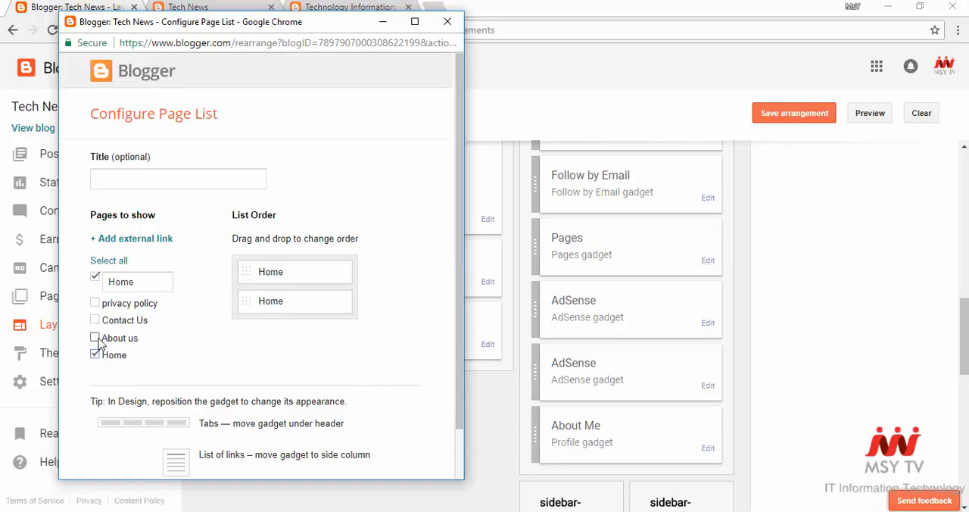
left_click(95, 338)
left_click(94, 319)
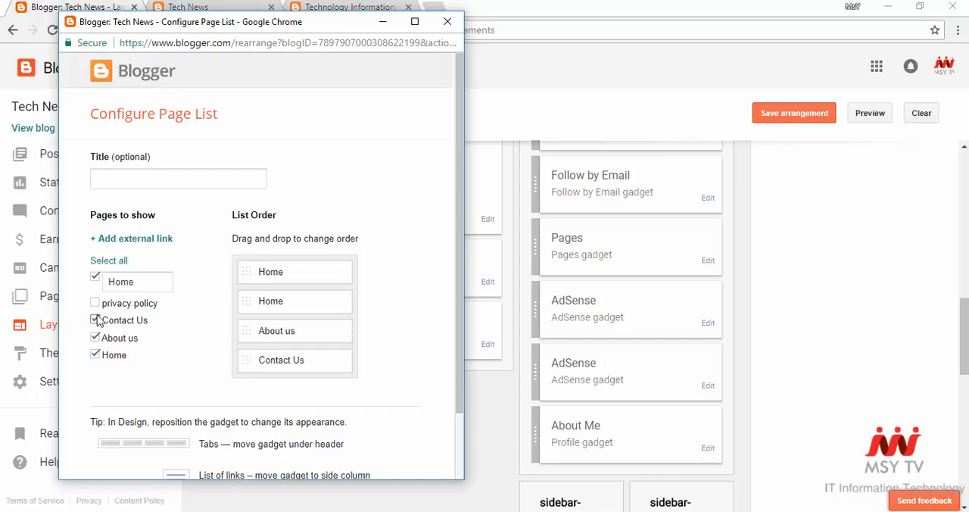
left_click(94, 303)
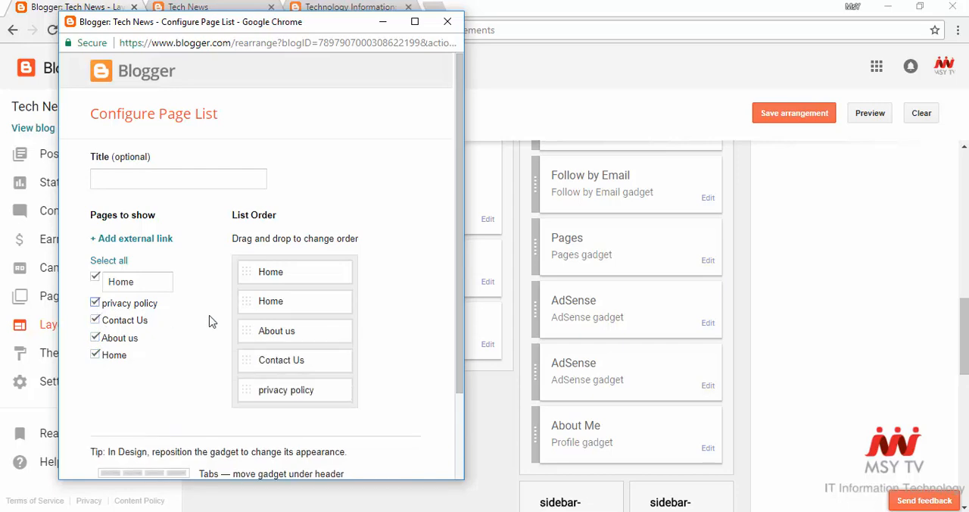
left_click(118, 355)
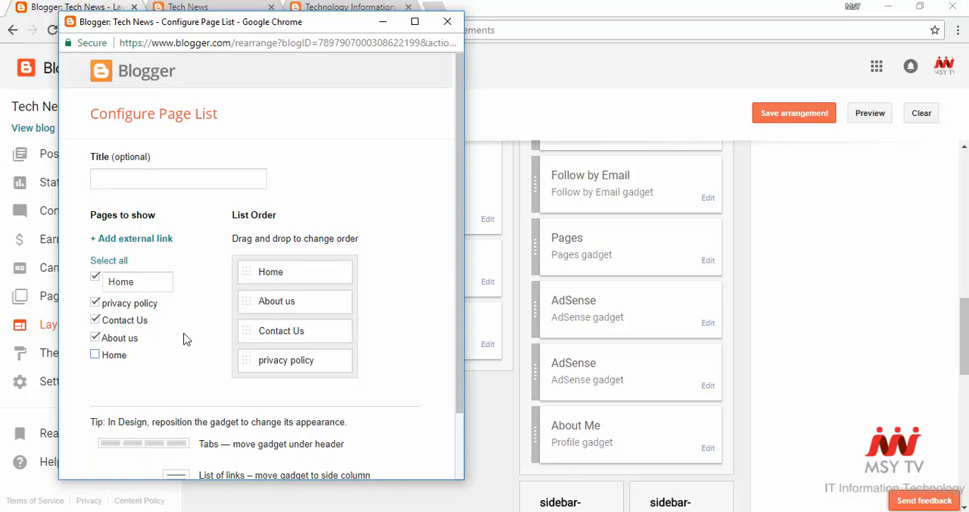
scroll(186, 339, "down", 1)
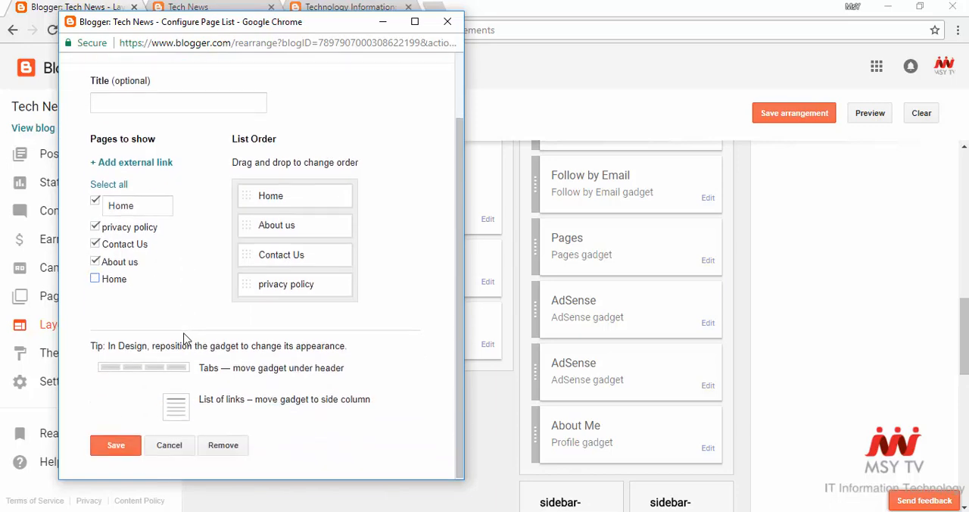
left_click(115, 444)
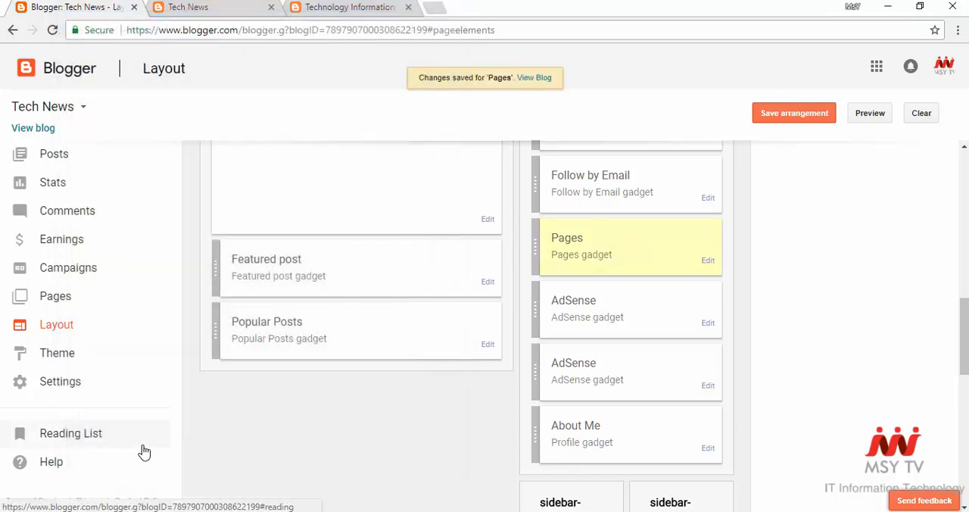
- Refresh the live blog, check how the page links appear in its sidebar, and return to the layout editor
scroll(325, 448, "up", 5)
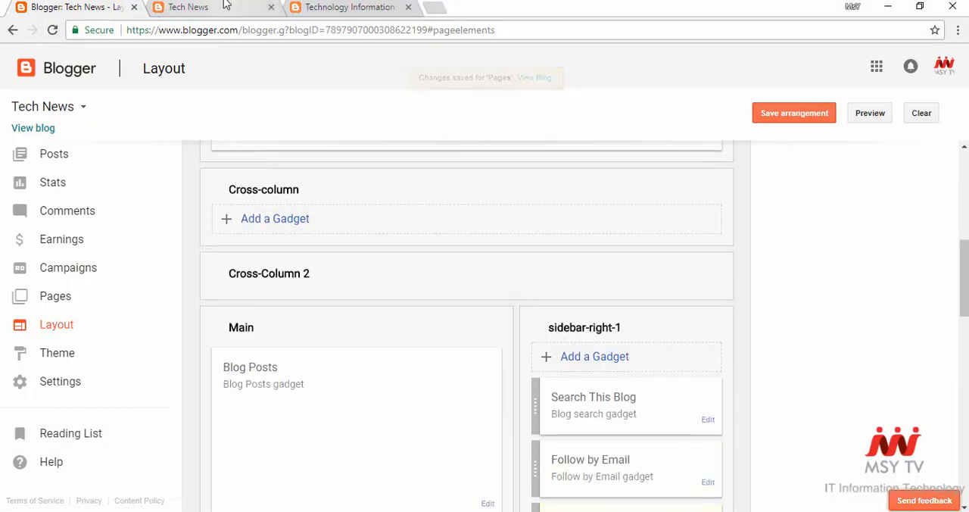
left_click(187, 7)
left_click(52, 31)
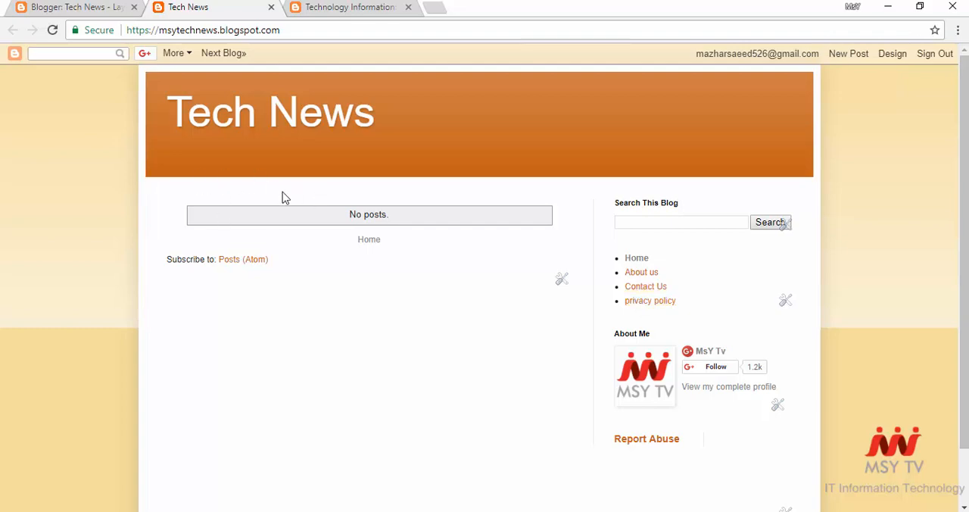
left_click(97, 10)
- Move the Pages gadget from sidebar-right-1 into the Cross-column section below the header and save the arrangement
scroll(595, 368, "down", 2)
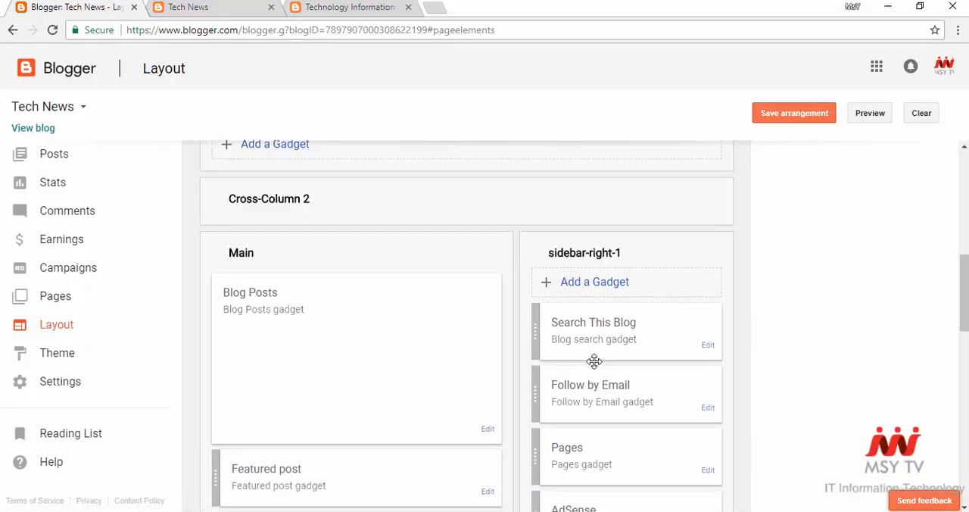
left_click_drag(561, 365, 318, 149)
scroll(383, 262, "up", 2)
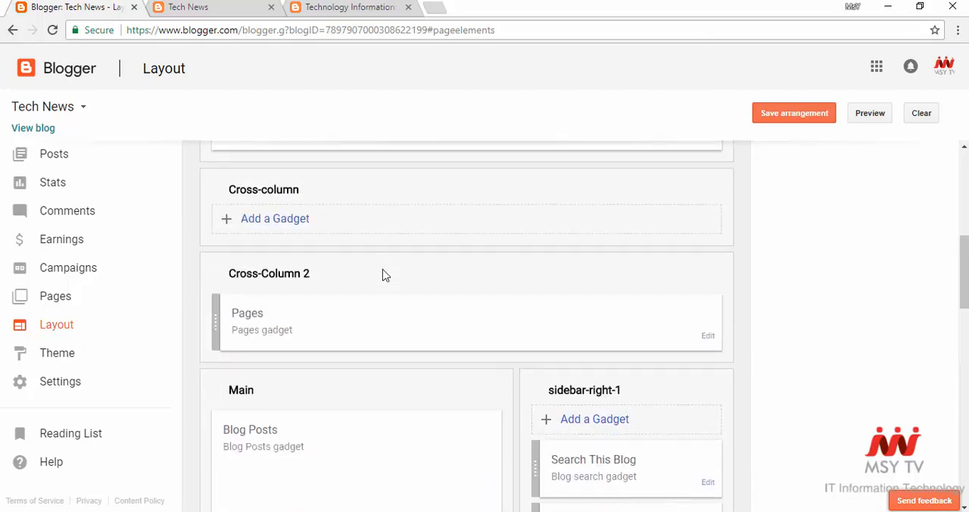
left_click_drag(376, 310, 359, 219)
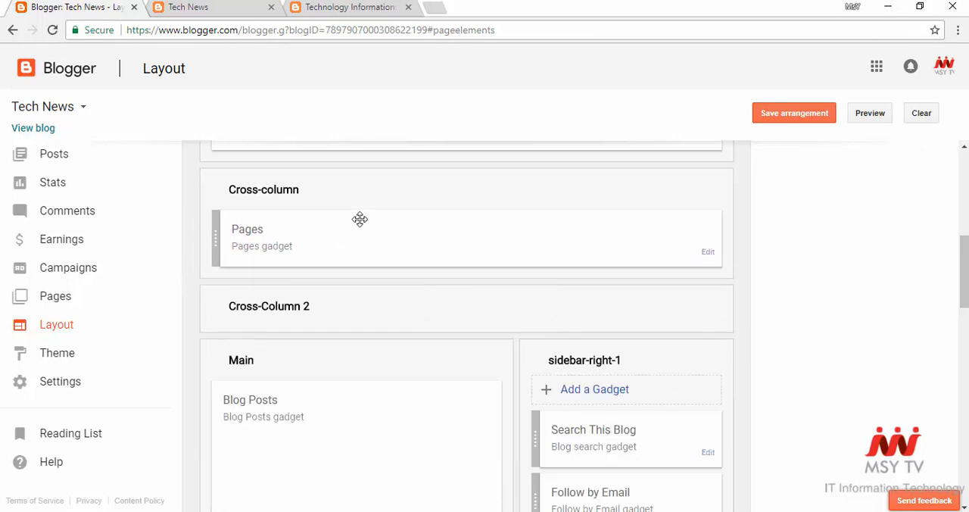
scroll(401, 309, "up", 2)
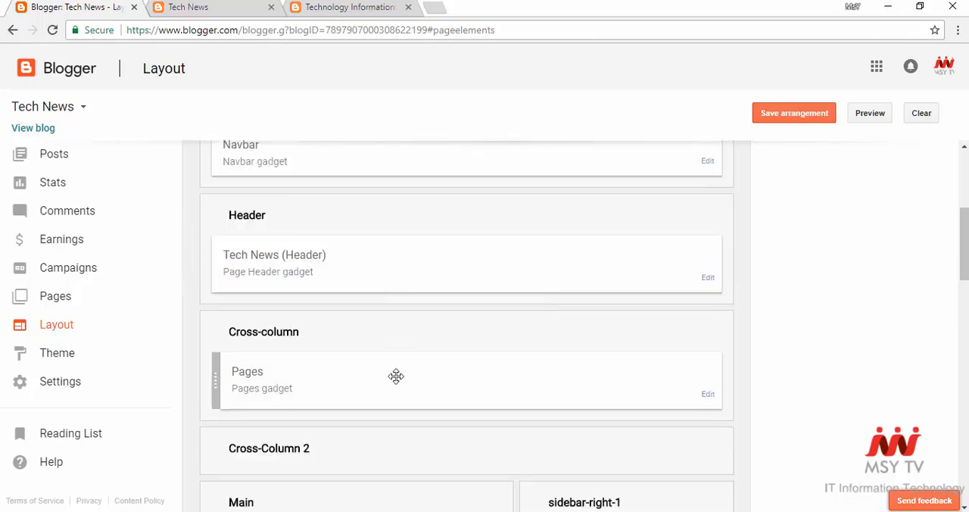
left_click_drag(396, 376, 386, 291)
left_click(779, 118)
- Refresh the live blog, check the page links' placement under the header, and return to the layout editor
left_click(244, 8)
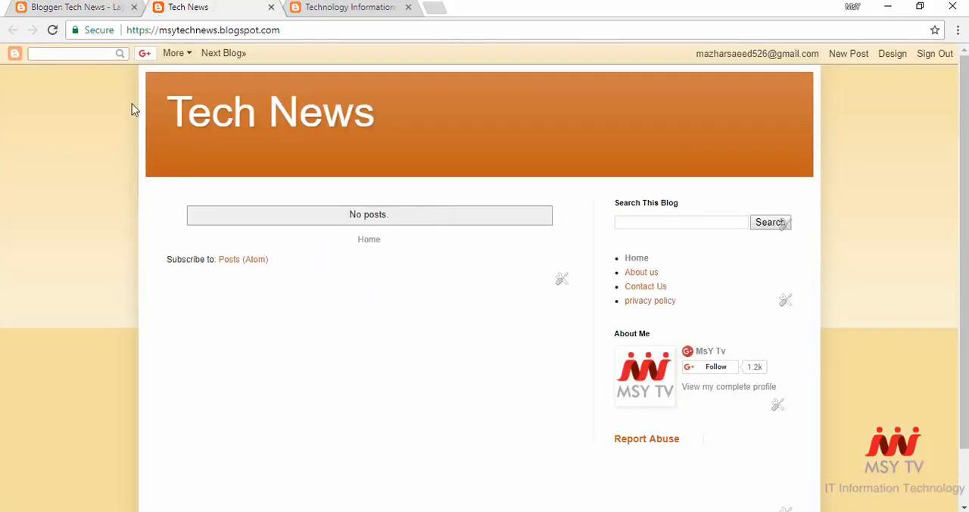
left_click(53, 31)
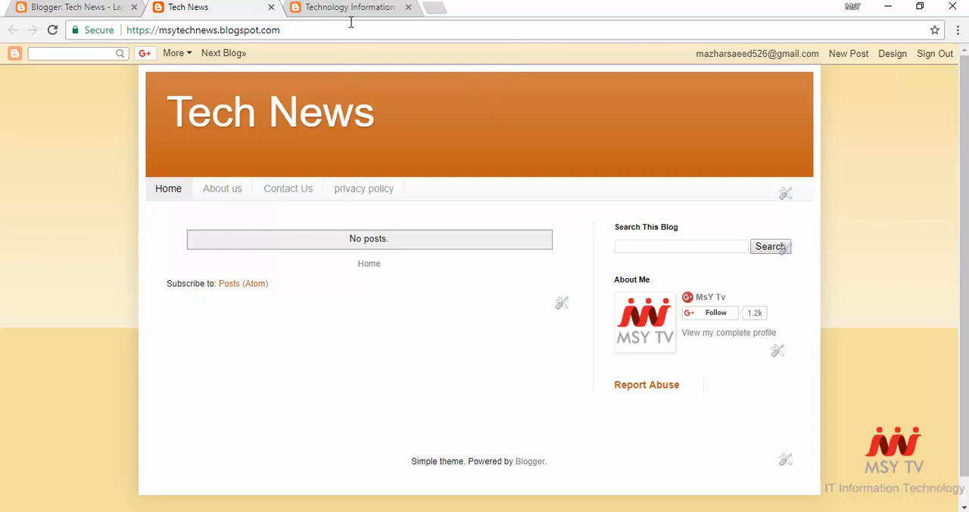
left_click(108, 9)
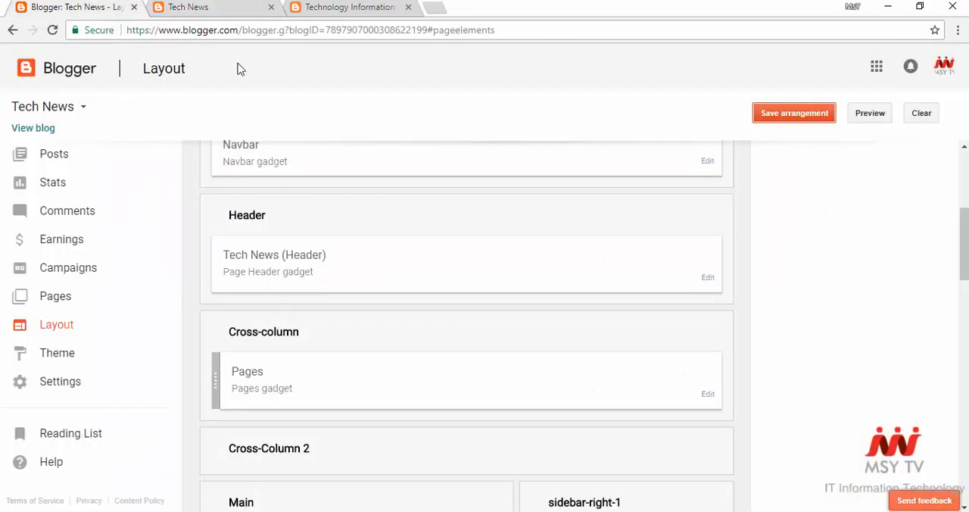
- Set the Navbar gadget to Off and save its configuration
scroll(551, 315, "up", 4)
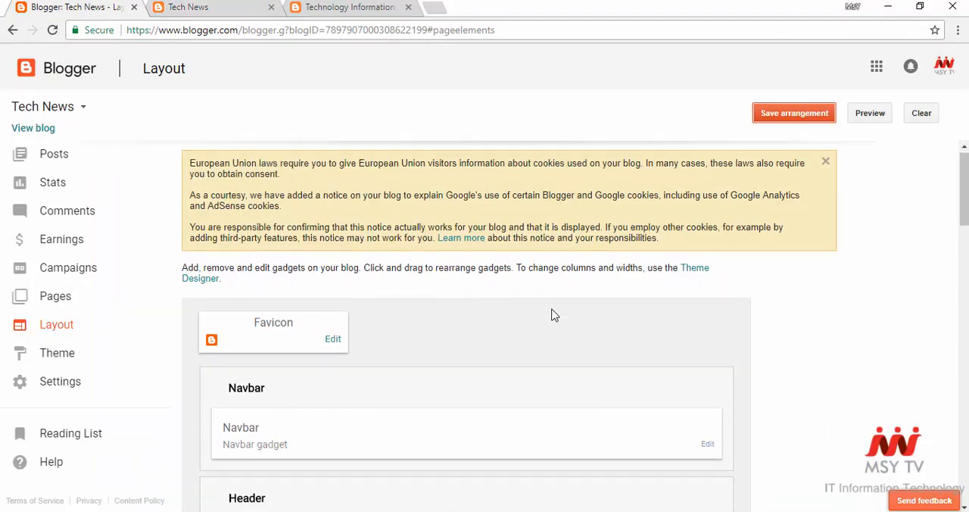
scroll(552, 315, "down", 1)
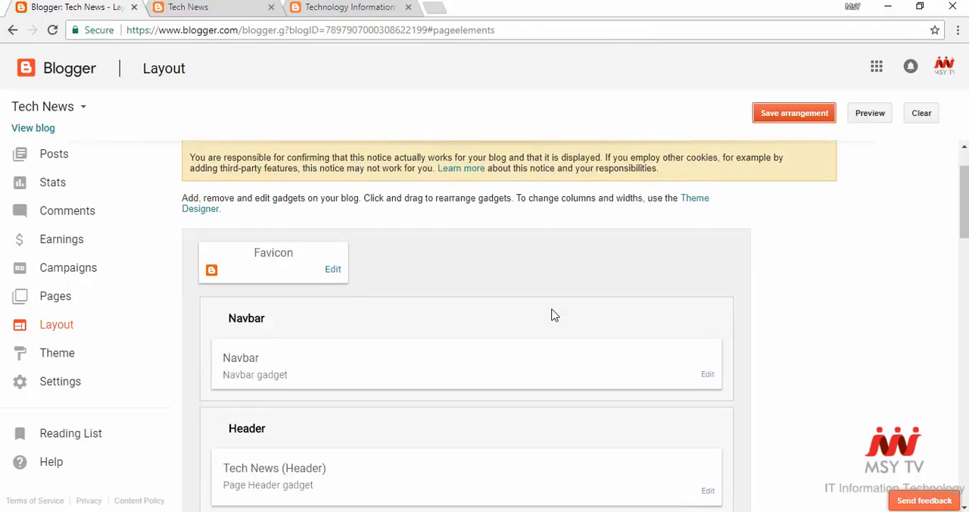
left_click(709, 376)
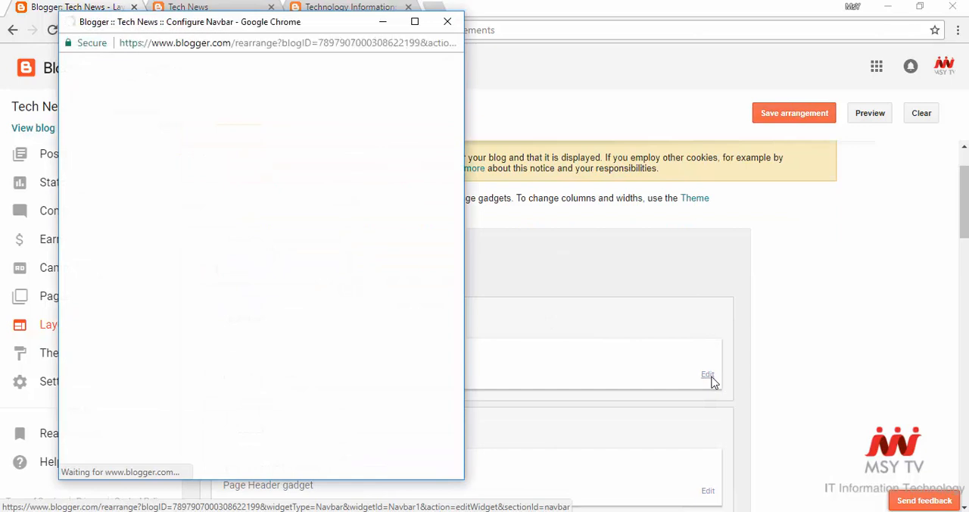
scroll(259, 249, "down", 1)
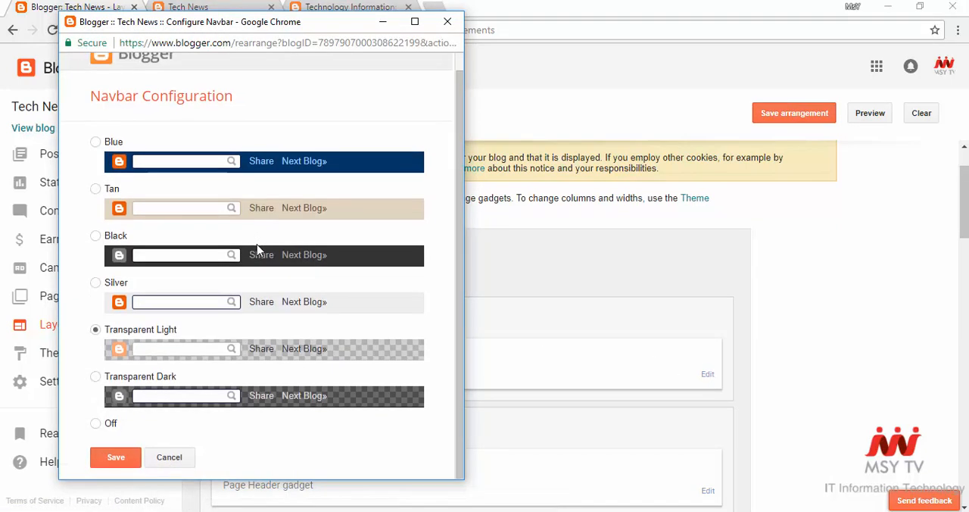
left_click(95, 426)
left_click(115, 458)
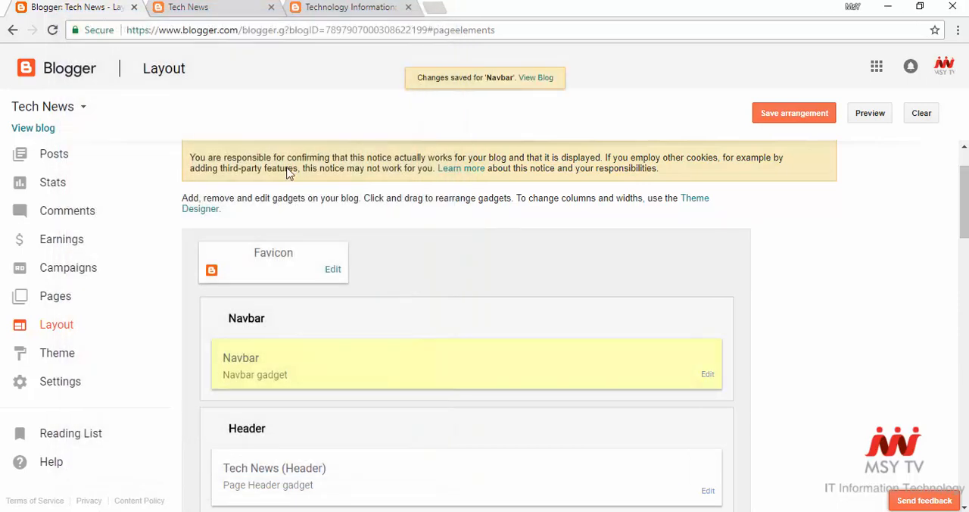
- Refresh the live blog, check the page without the Blogger navbar, and return to the layout editor
left_click(209, 7)
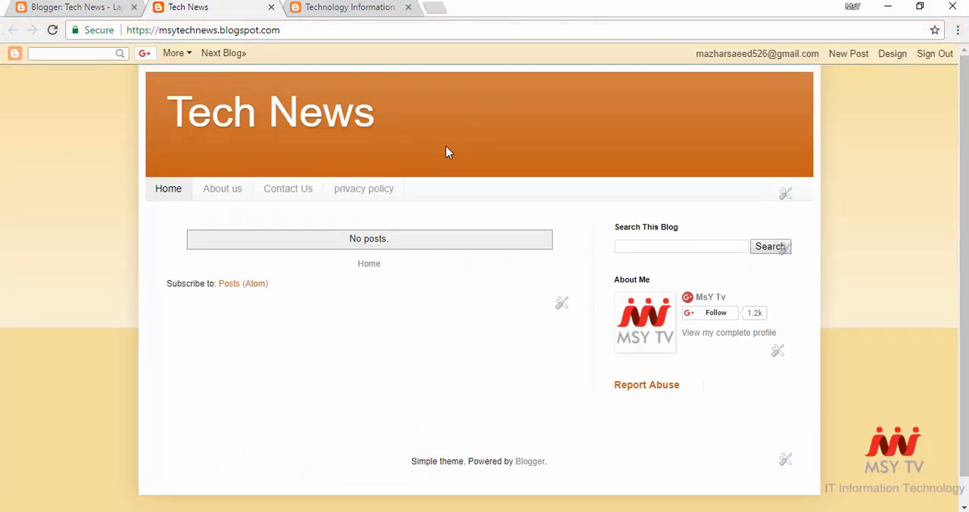
left_click(53, 30)
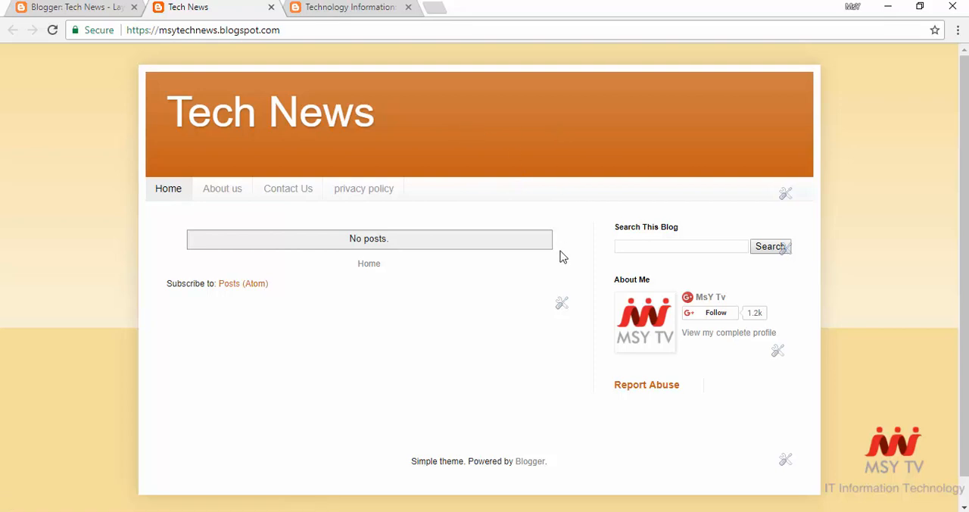
scroll(553, 266, "down", 1)
scroll(553, 268, "up", 1)
left_click(108, 9)
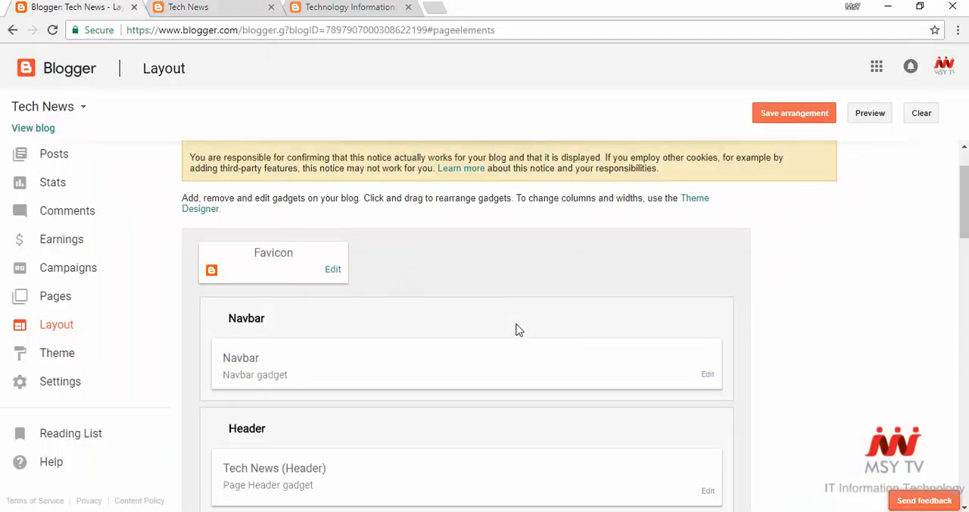